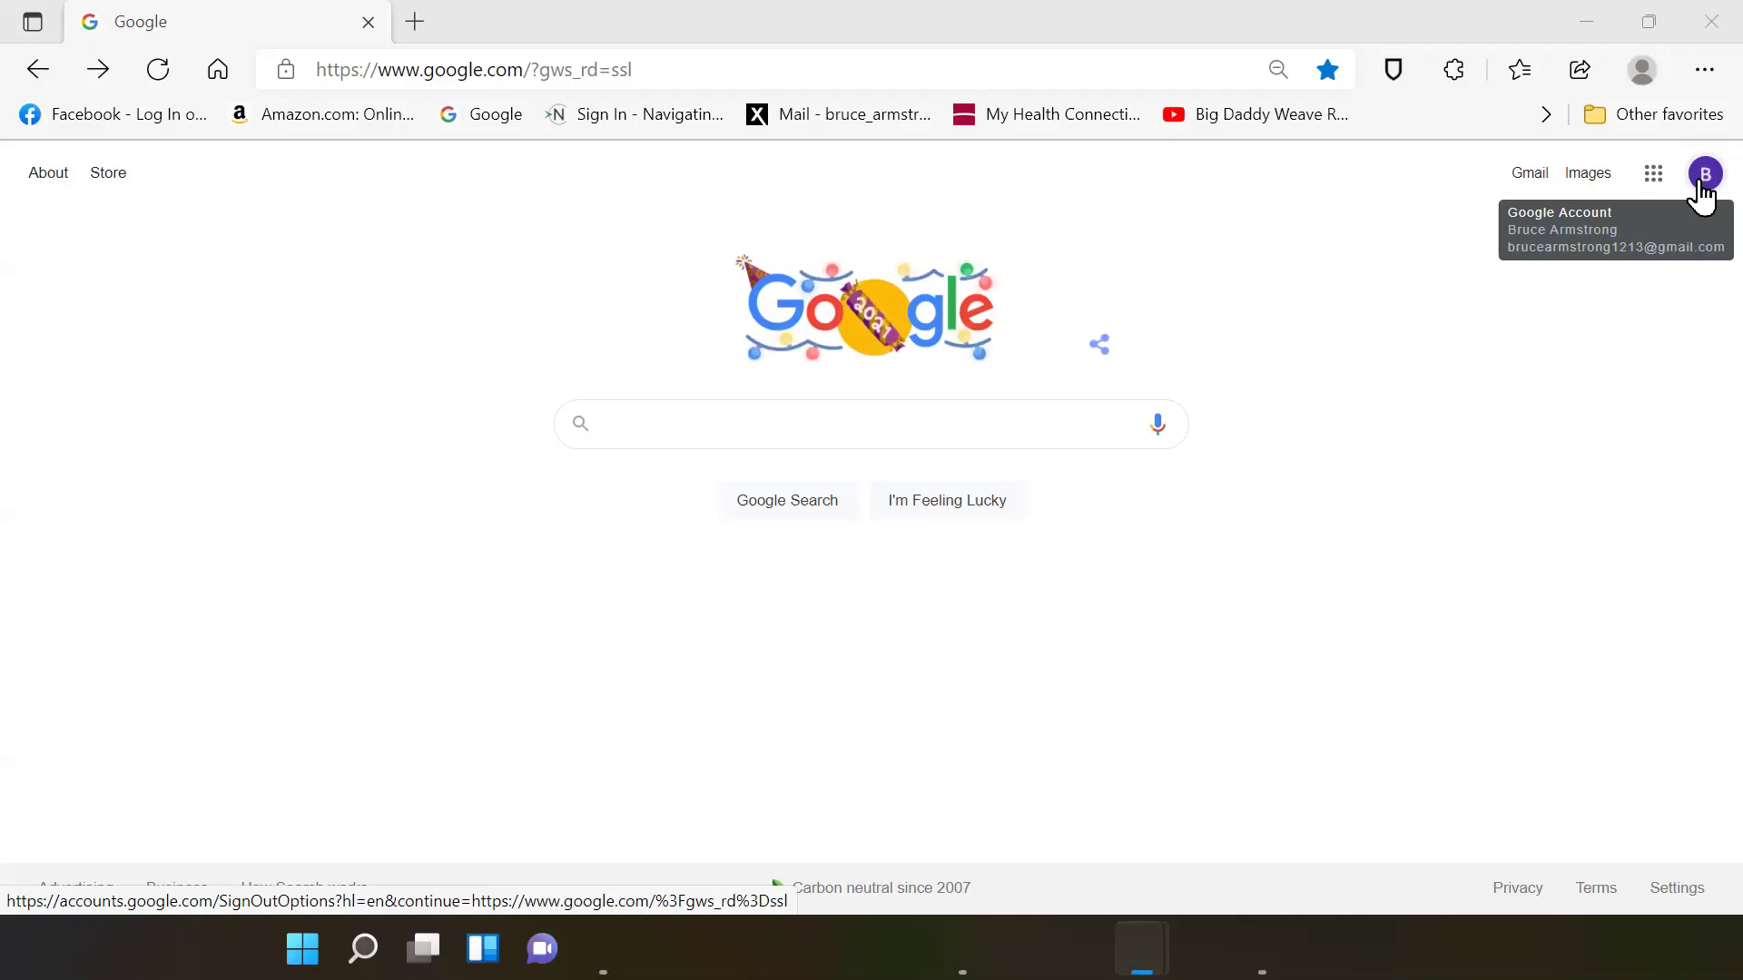
Step: Start adding another Google account, choose to create one for myself, and review the sign-up form's fields
{"action": "left_click", "coordinate": [1704, 177]}
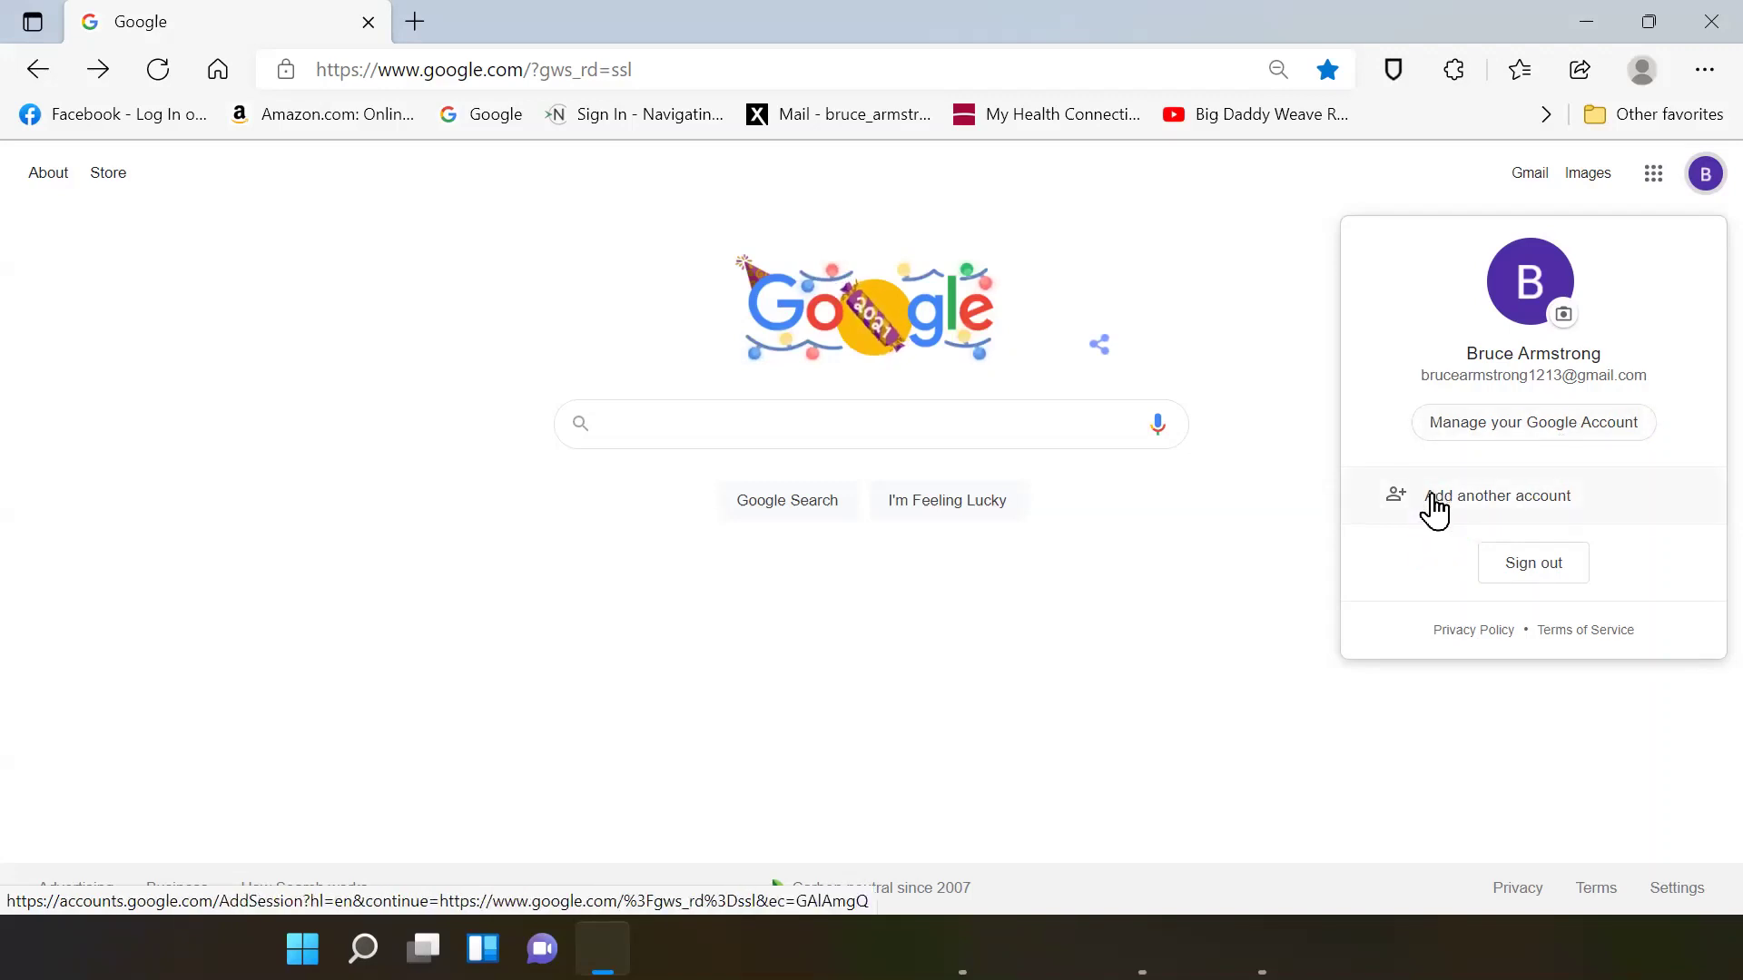
{"action": "left_click", "coordinate": [1452, 452]}
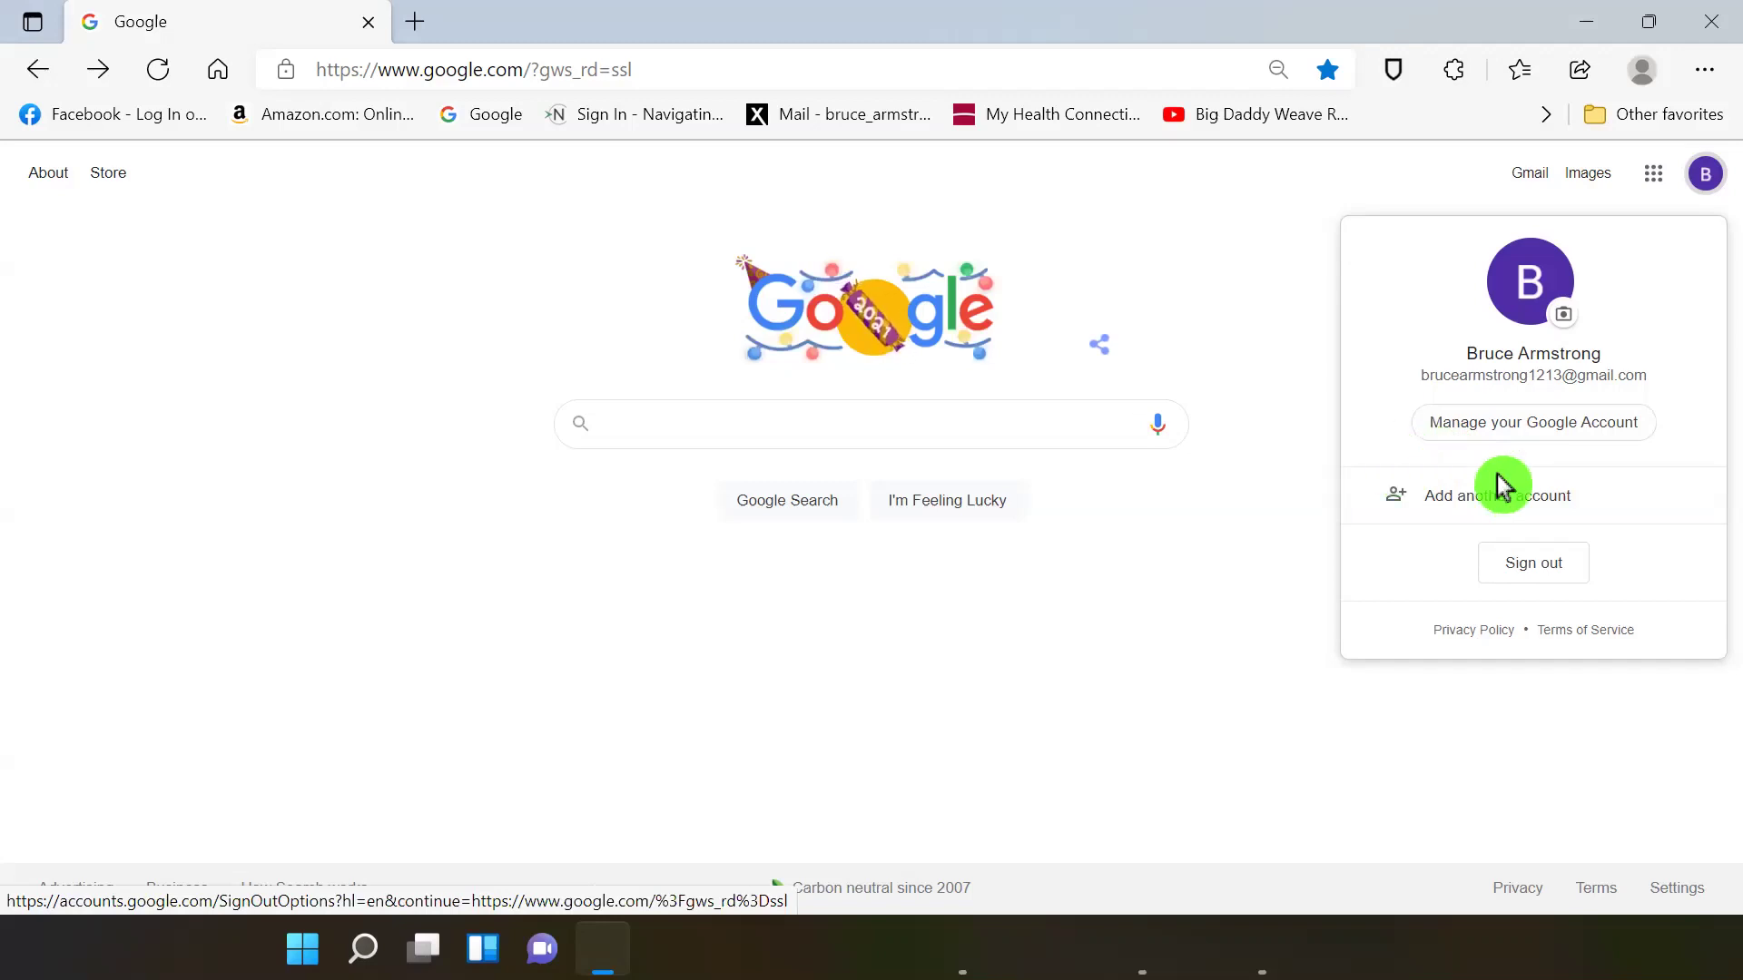
{"action": "left_click", "coordinate": [1402, 505]}
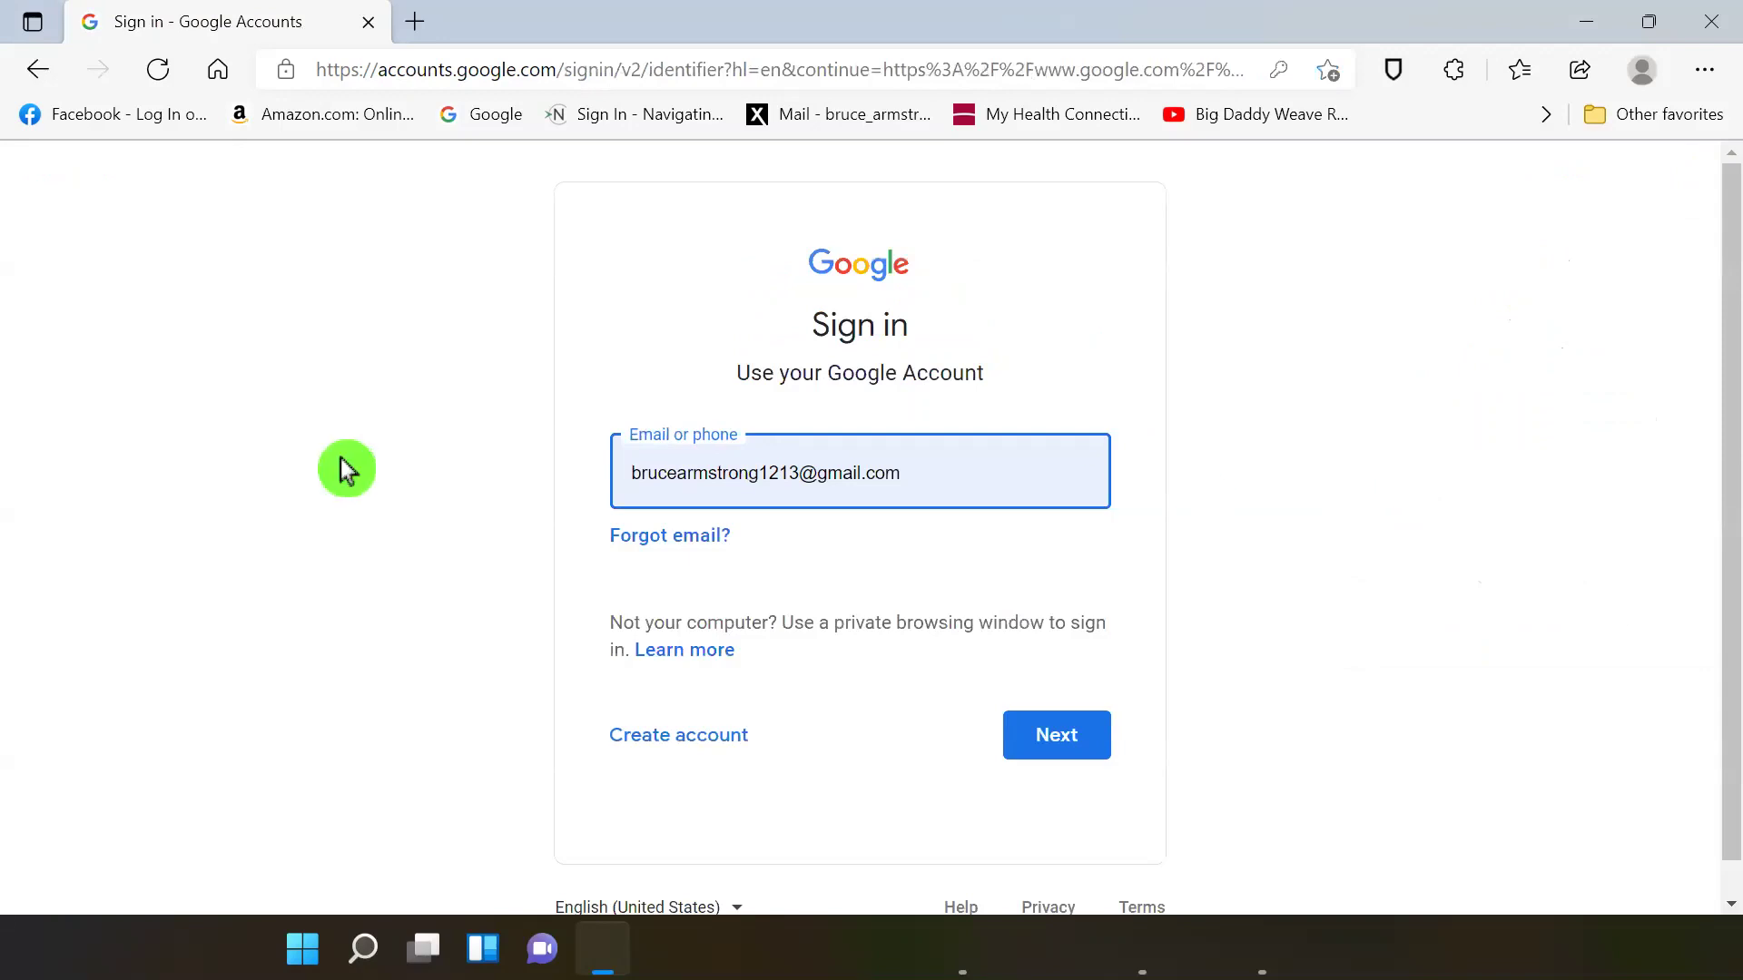
{"action": "left_click", "coordinate": [674, 756]}
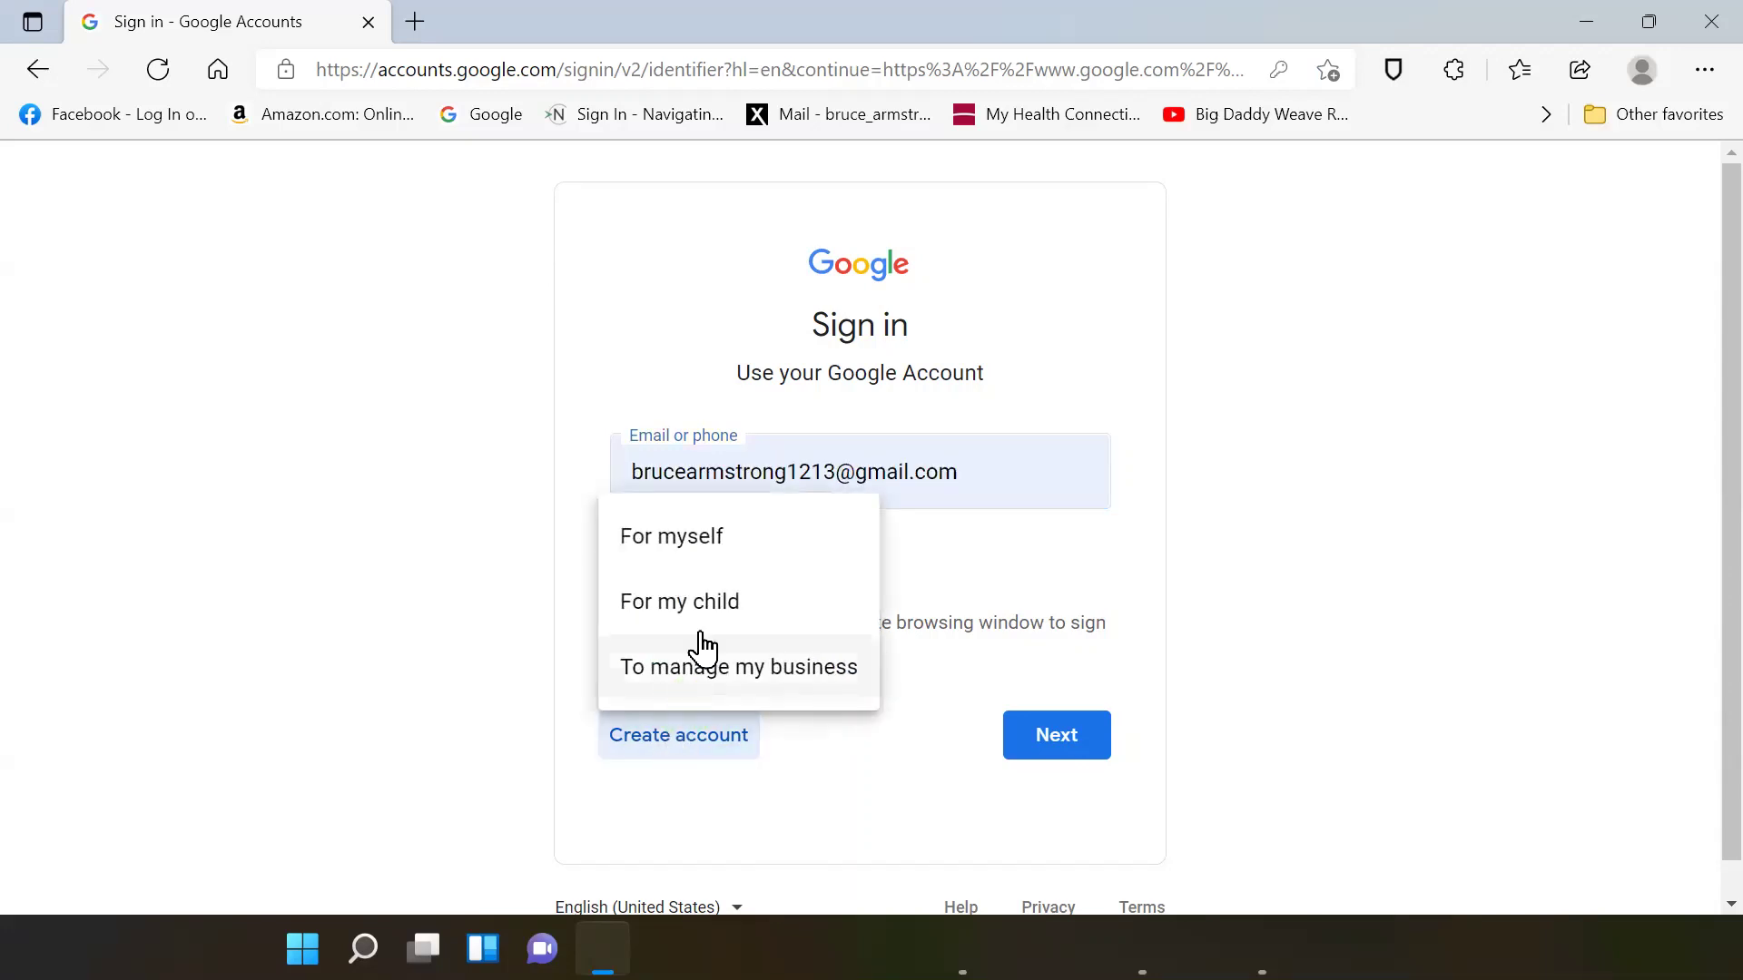
{"action": "left_click", "coordinate": [717, 543]}
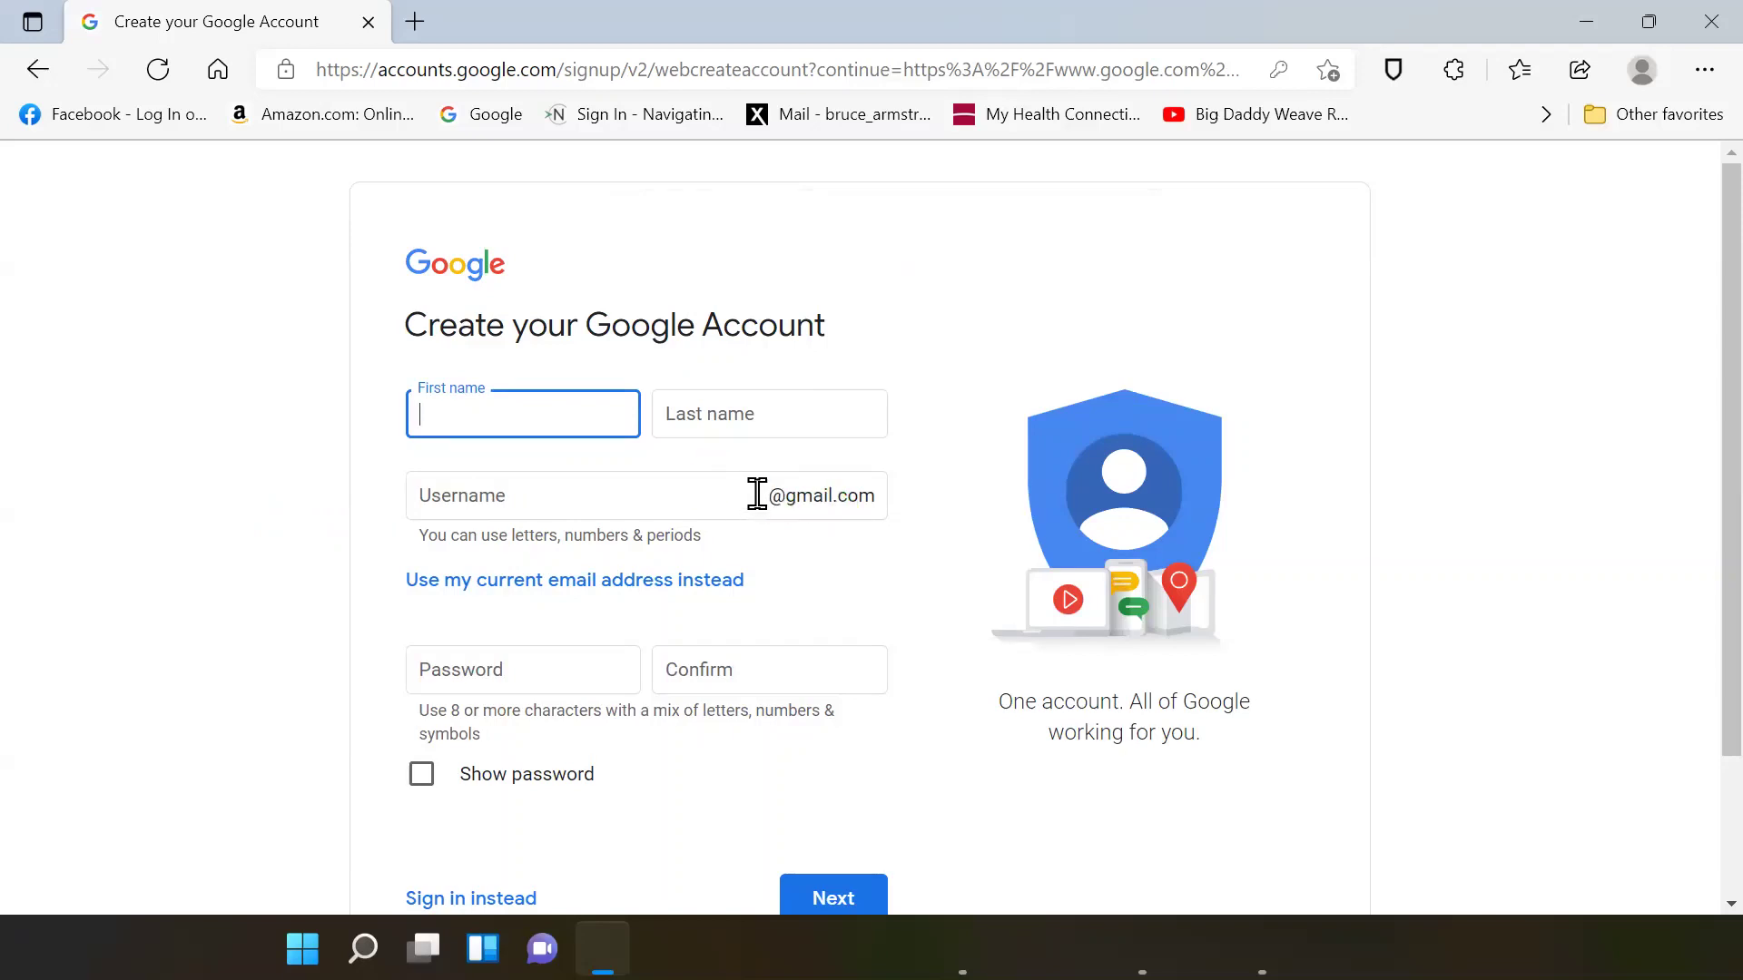
{"action": "scroll", "coordinate": [757, 494], "scroll_direction": "down", "scroll_amount": 1}
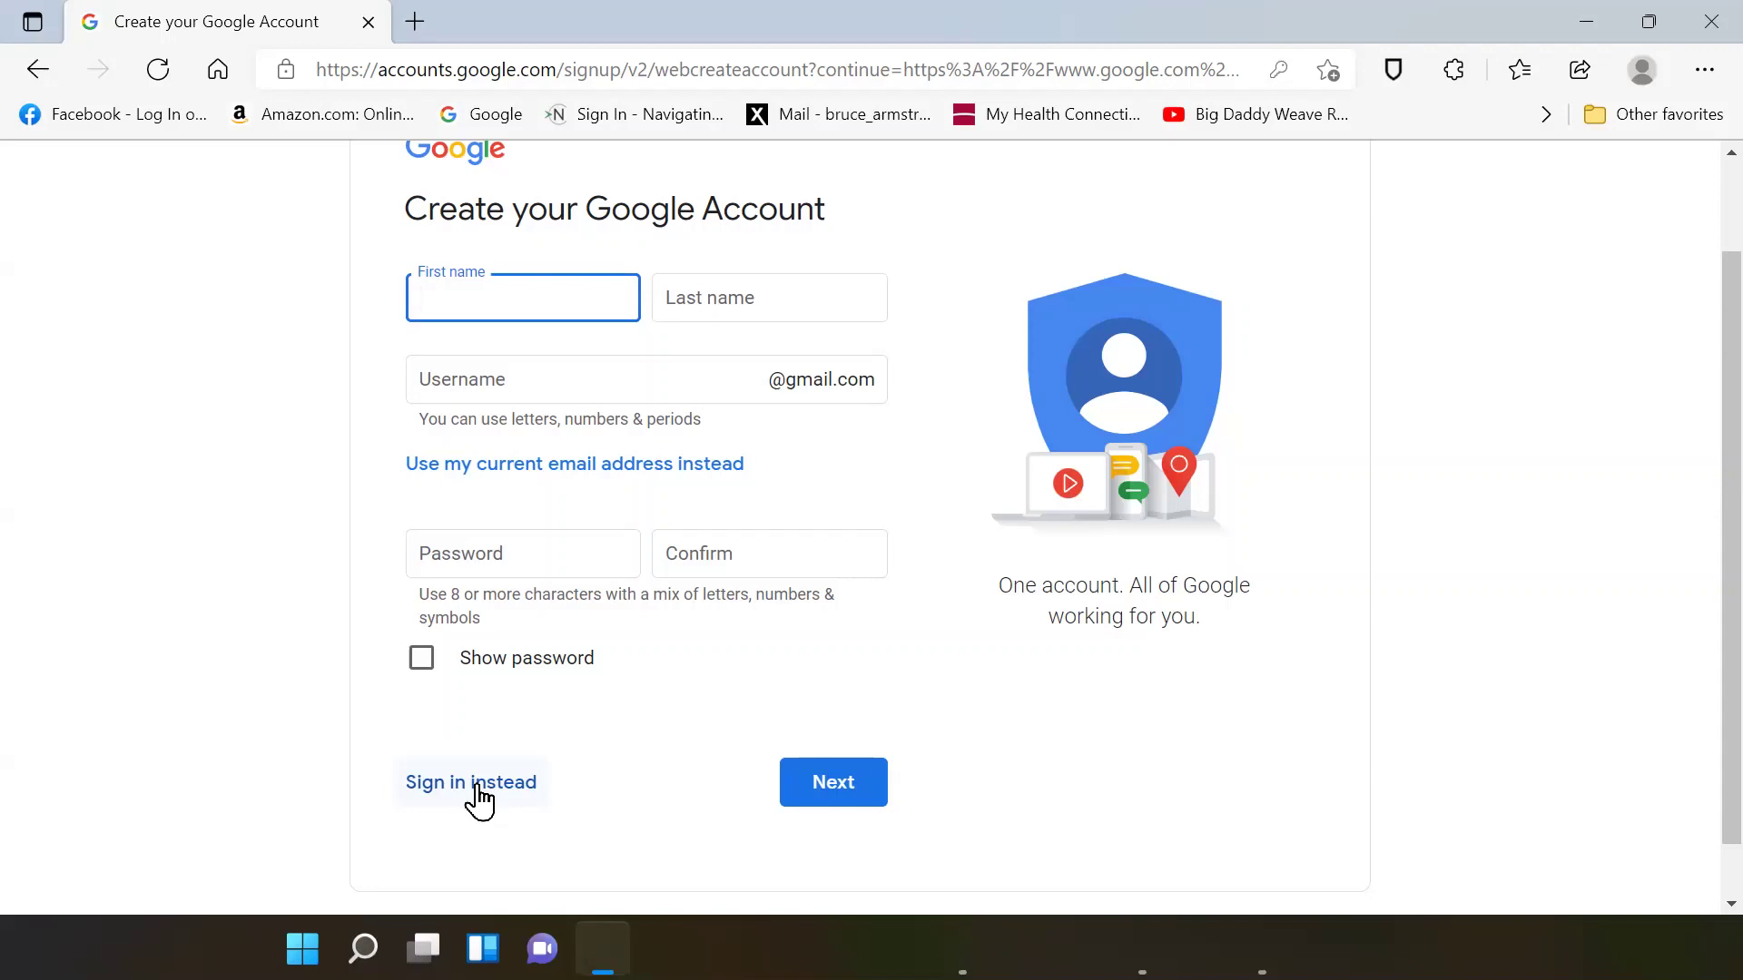
{"action": "scroll", "coordinate": [474, 751], "scroll_direction": "up", "scroll_amount": 2}
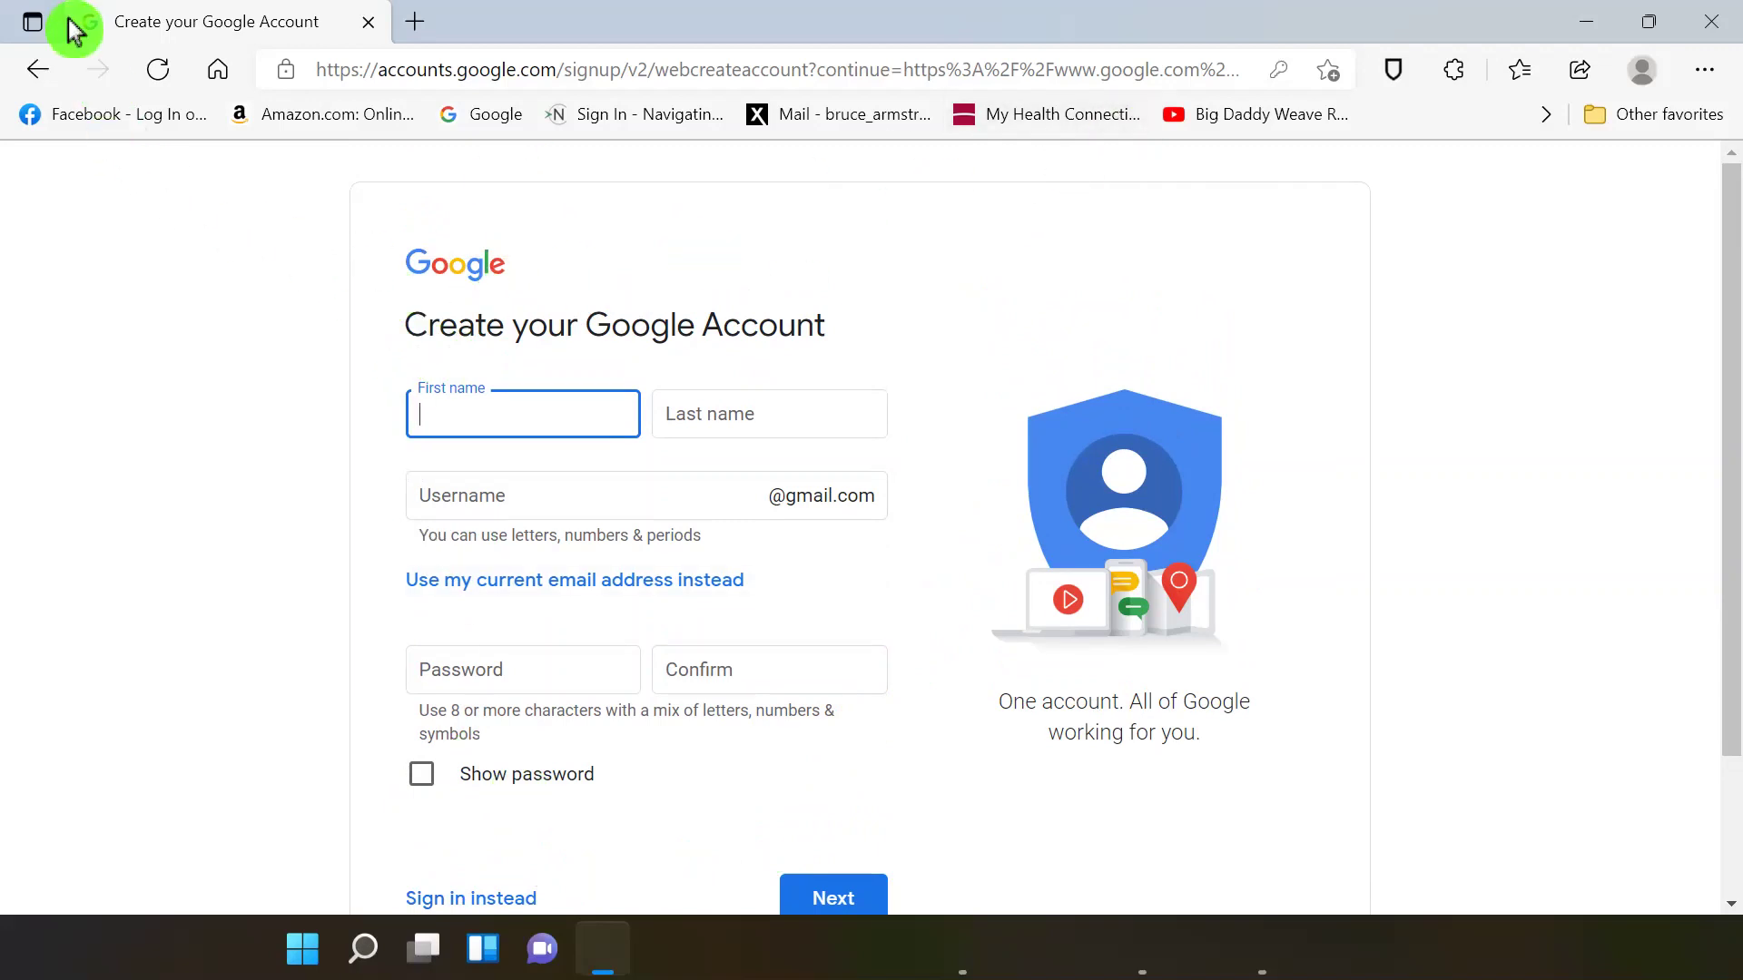
Step: Go back to the Google home page and check which account is signed in
{"action": "left_click", "coordinate": [40, 69]}
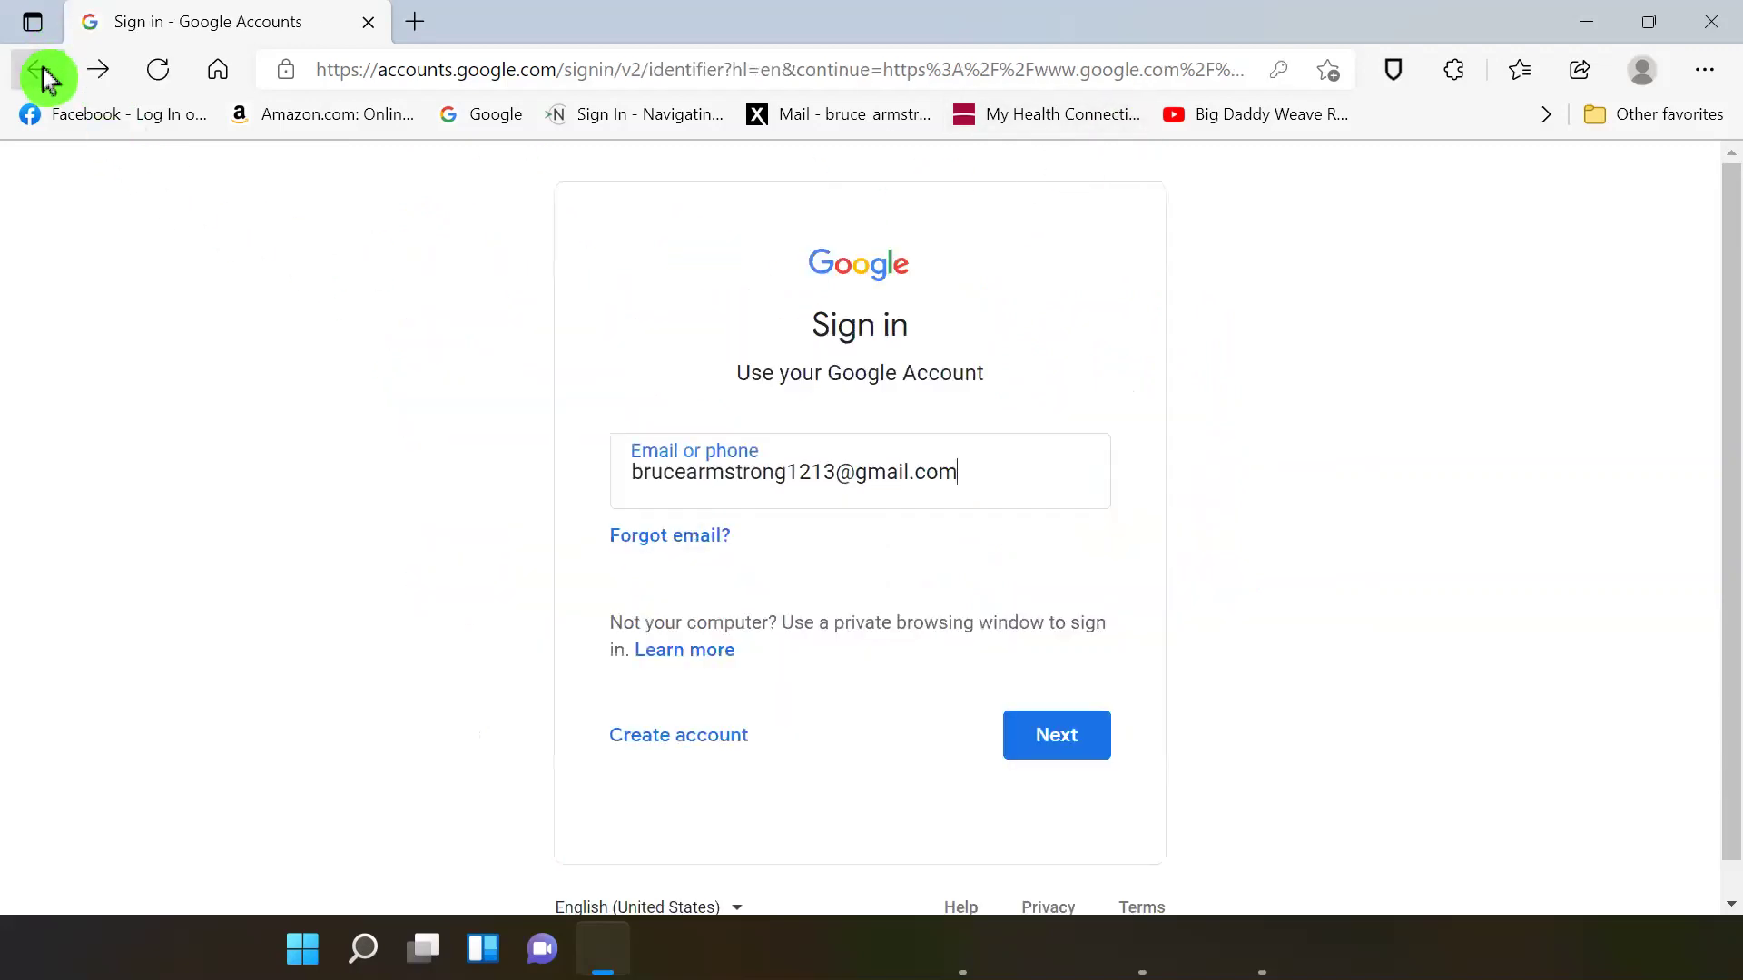
{"action": "left_click", "coordinate": [43, 72]}
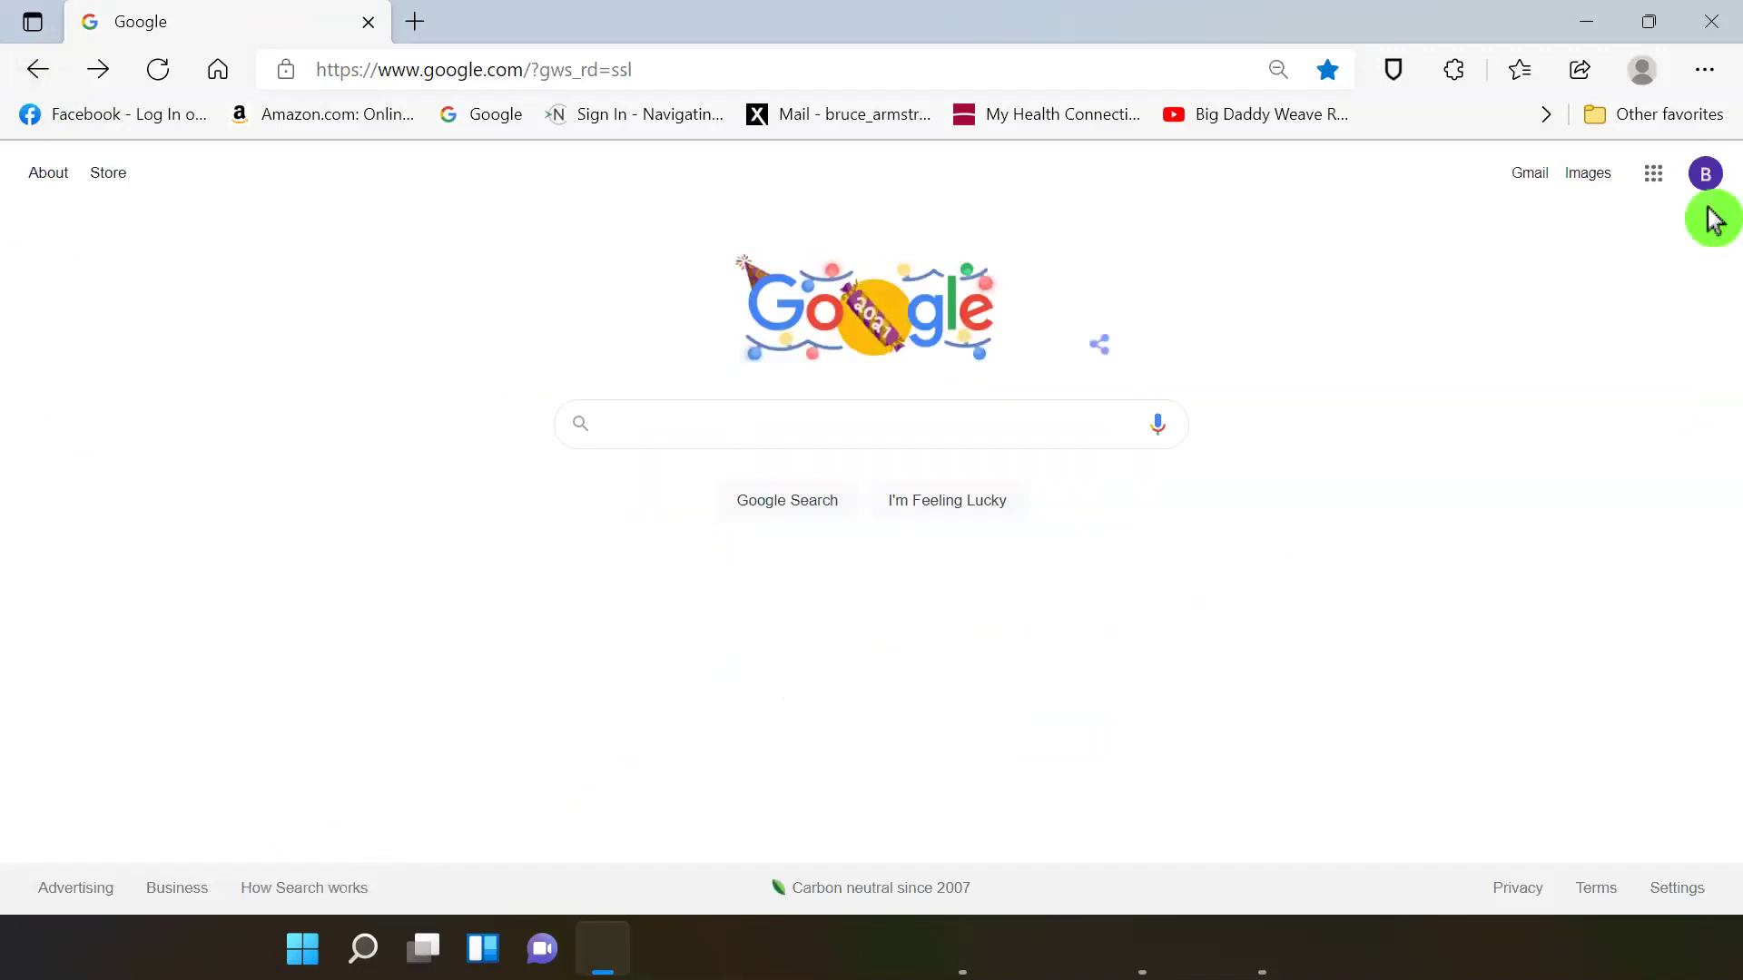
{"action": "left_click", "coordinate": [1703, 172]}
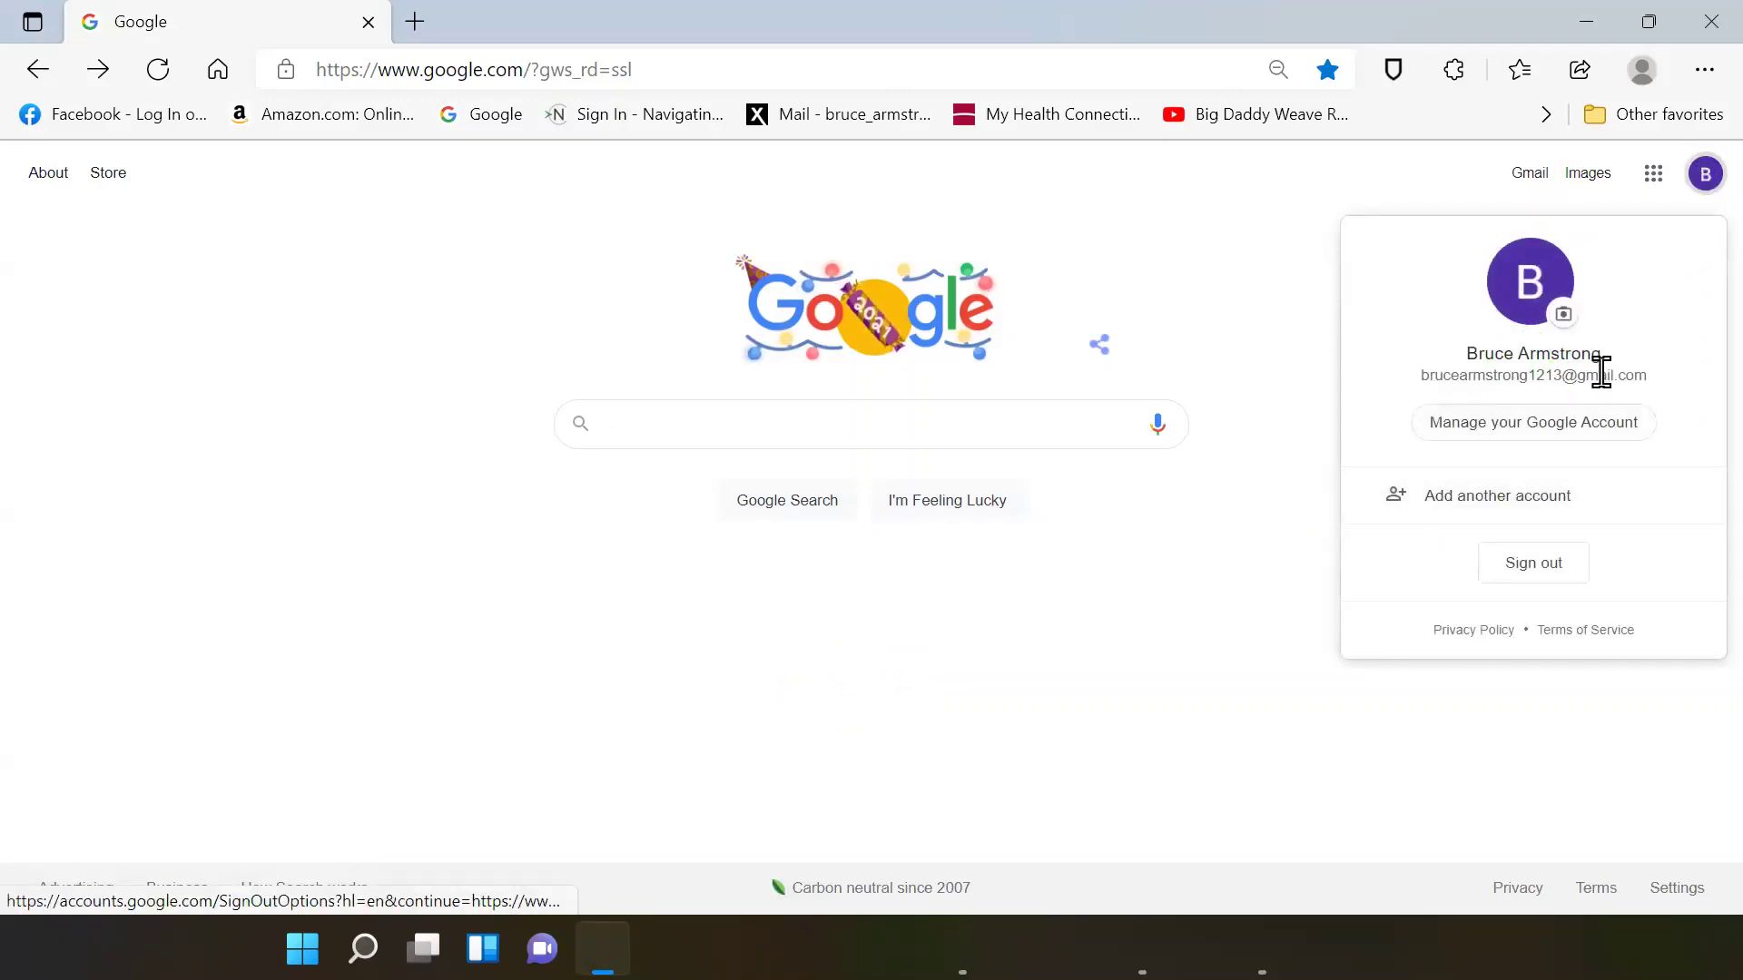
{"action": "left_click", "coordinate": [1216, 271]}
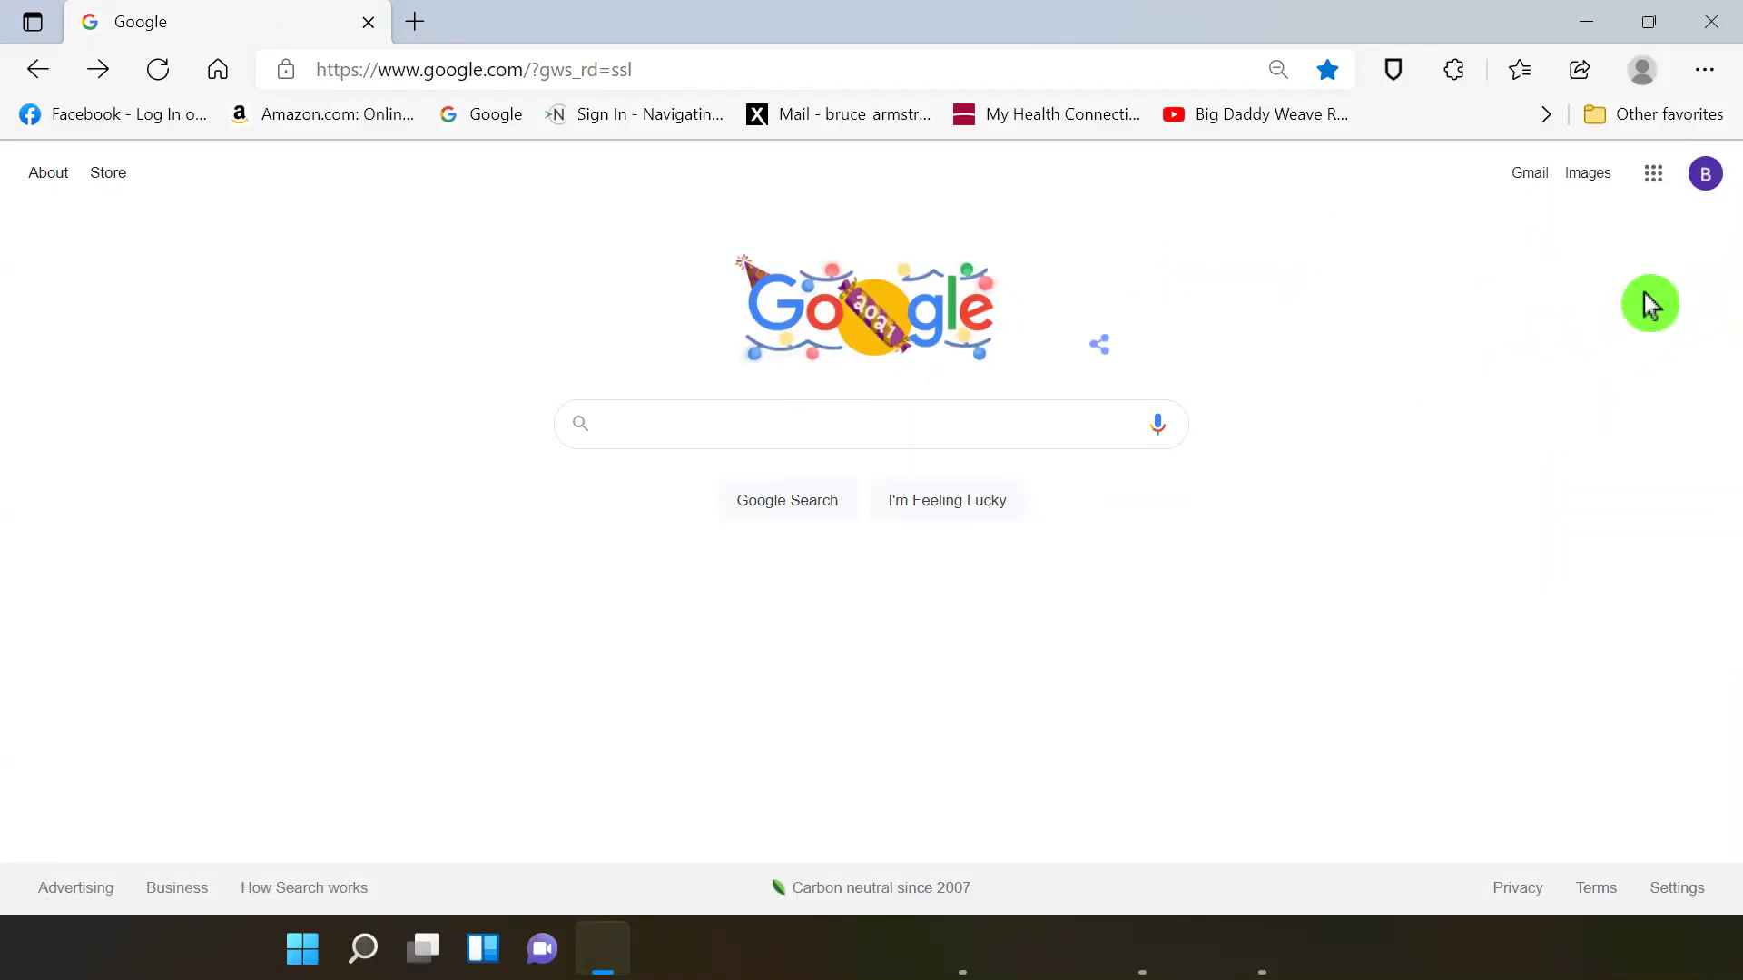
Step: Open Google Drive from the list of Google apps
{"action": "left_click", "coordinate": [1653, 186]}
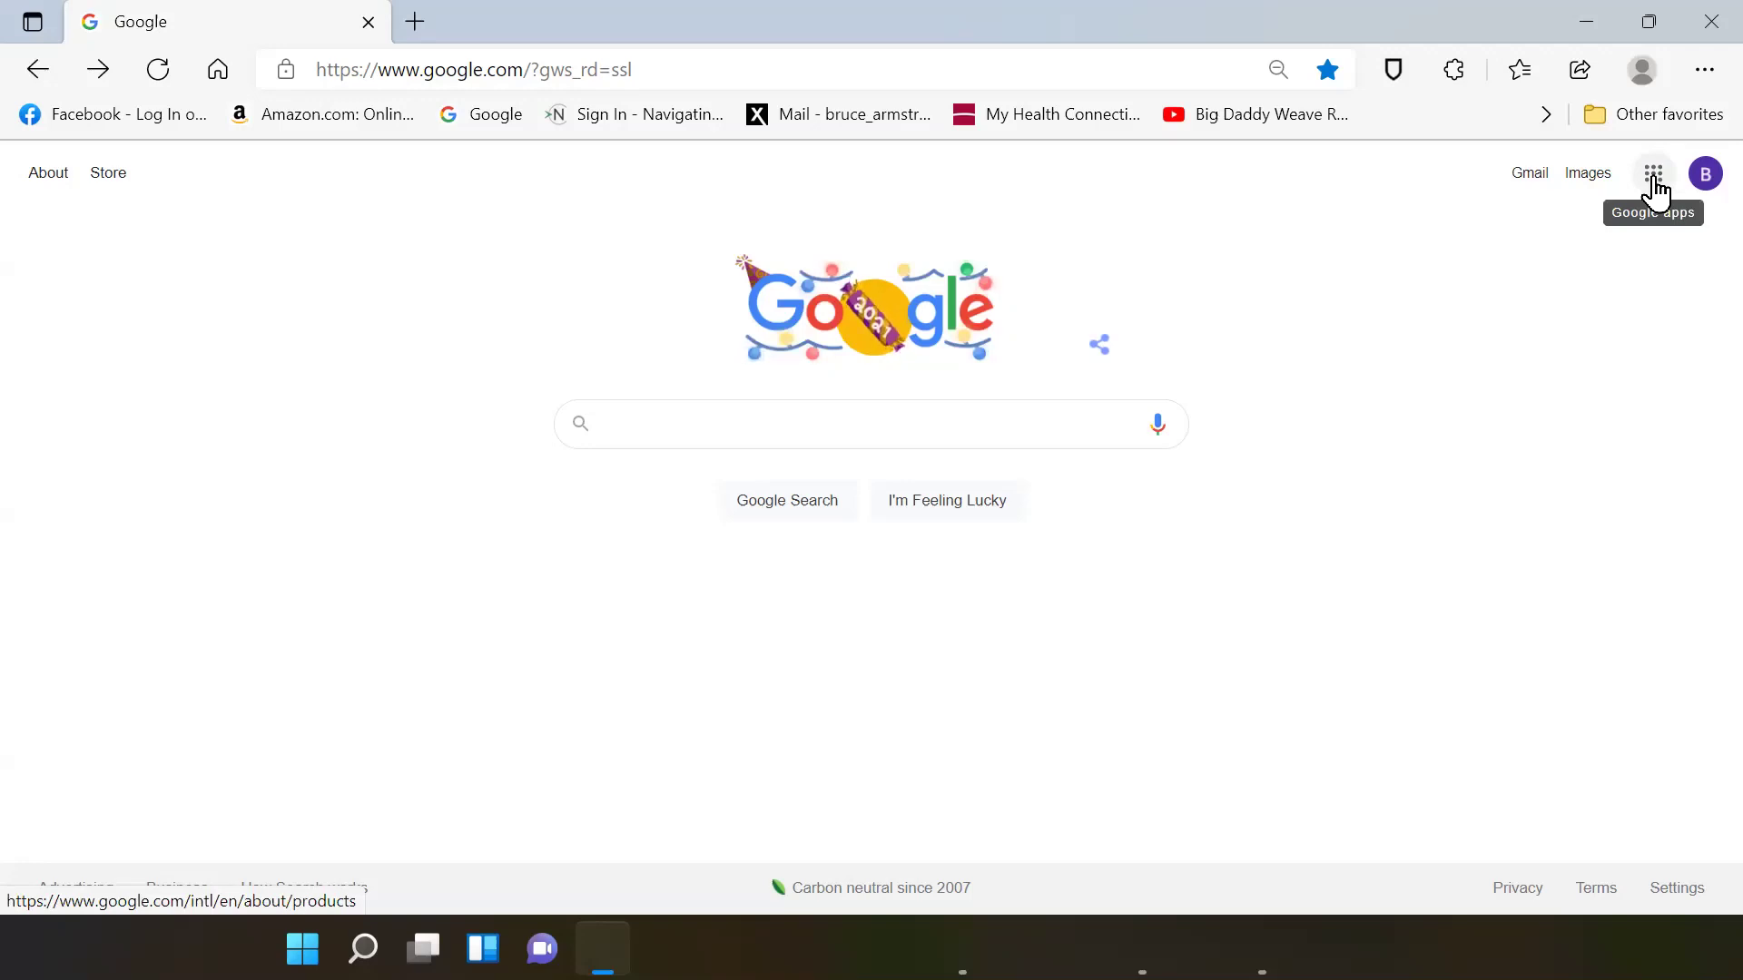
{"action": "left_click", "coordinate": [1561, 205]}
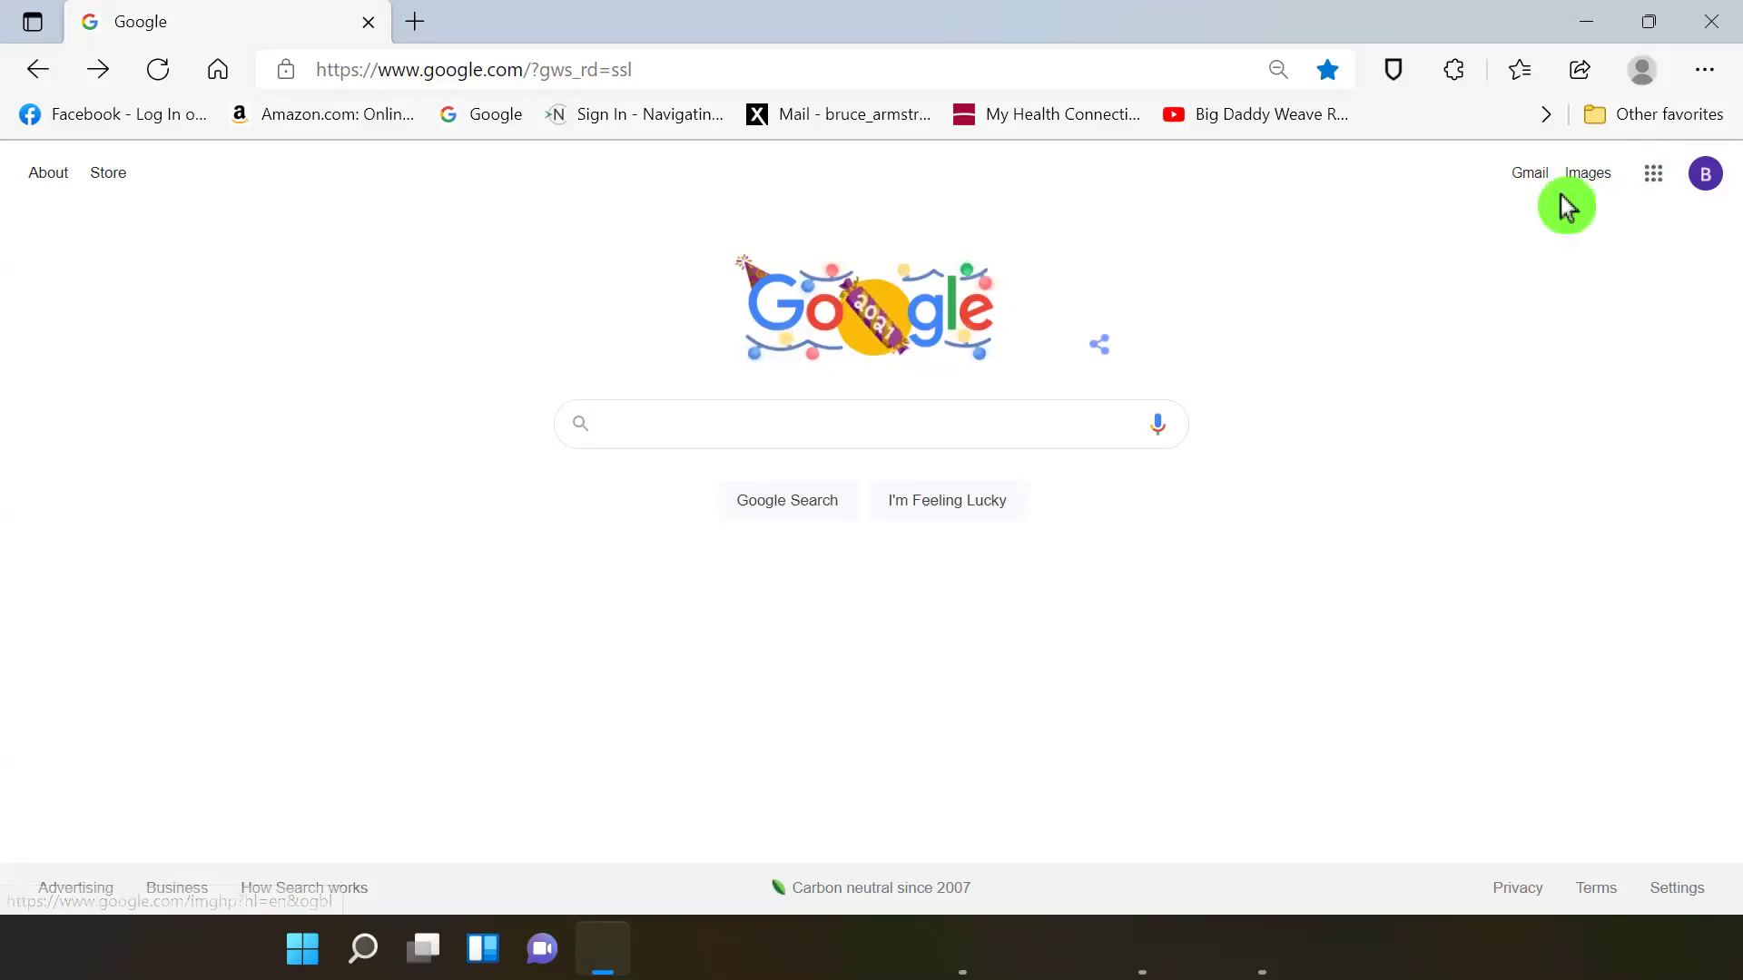
{"action": "left_click", "coordinate": [1654, 175]}
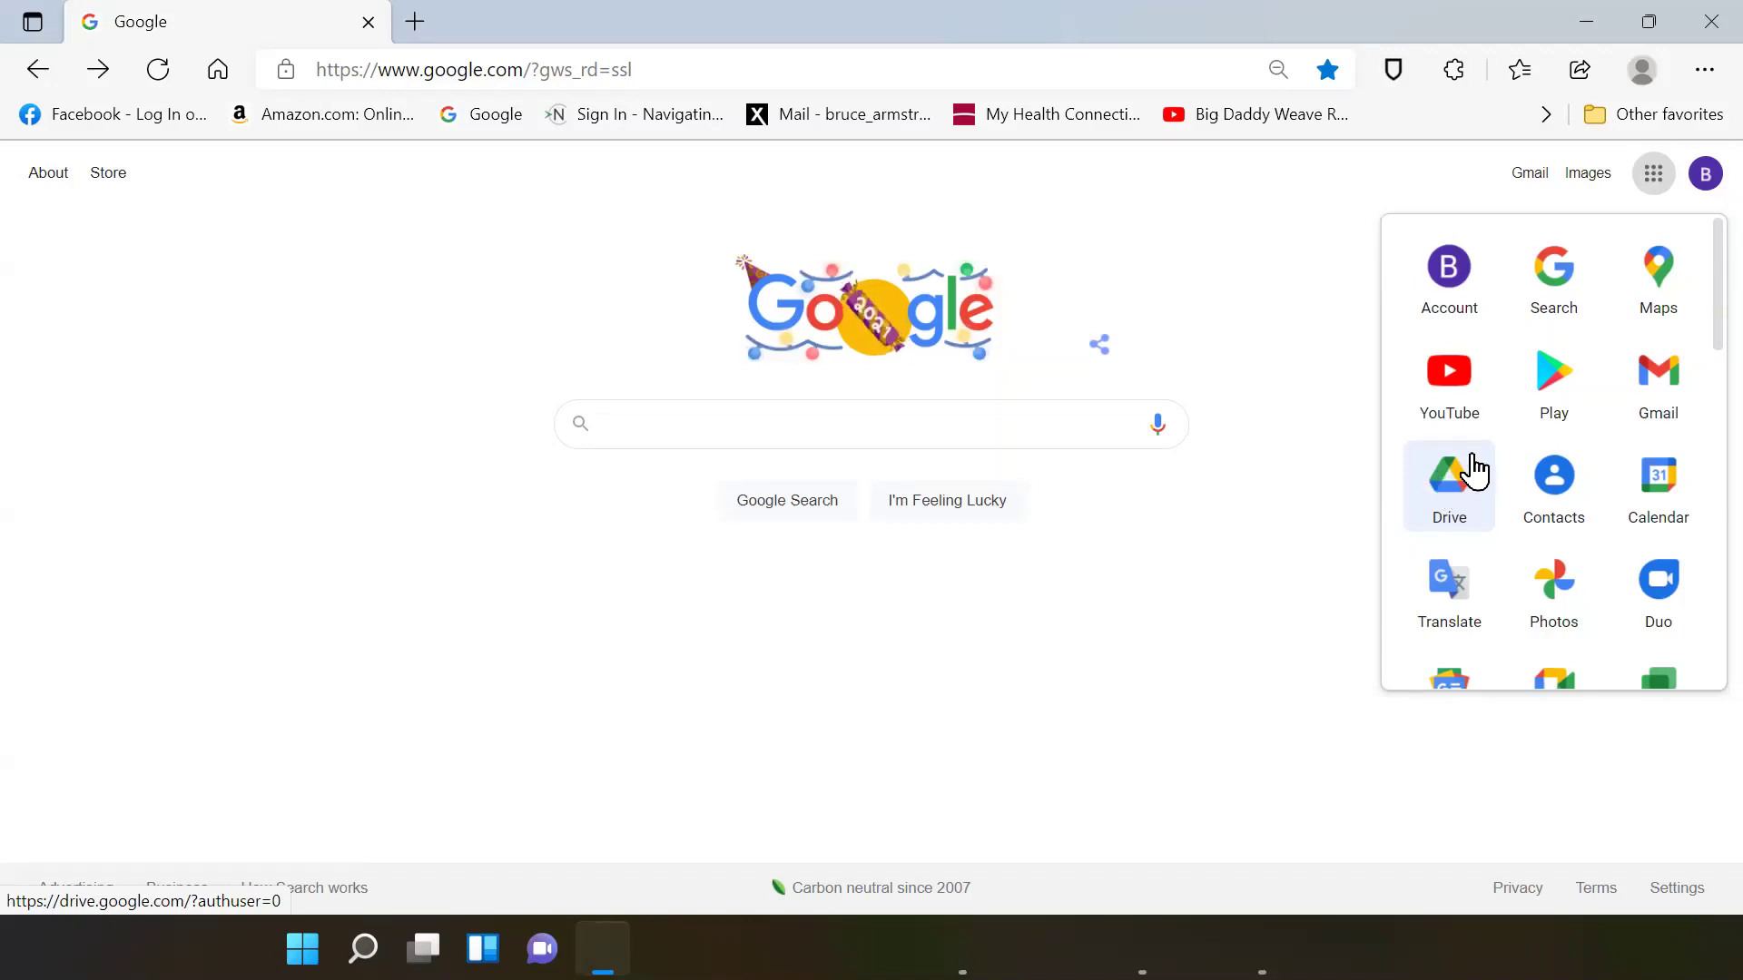
{"action": "left_click", "coordinate": [1442, 497]}
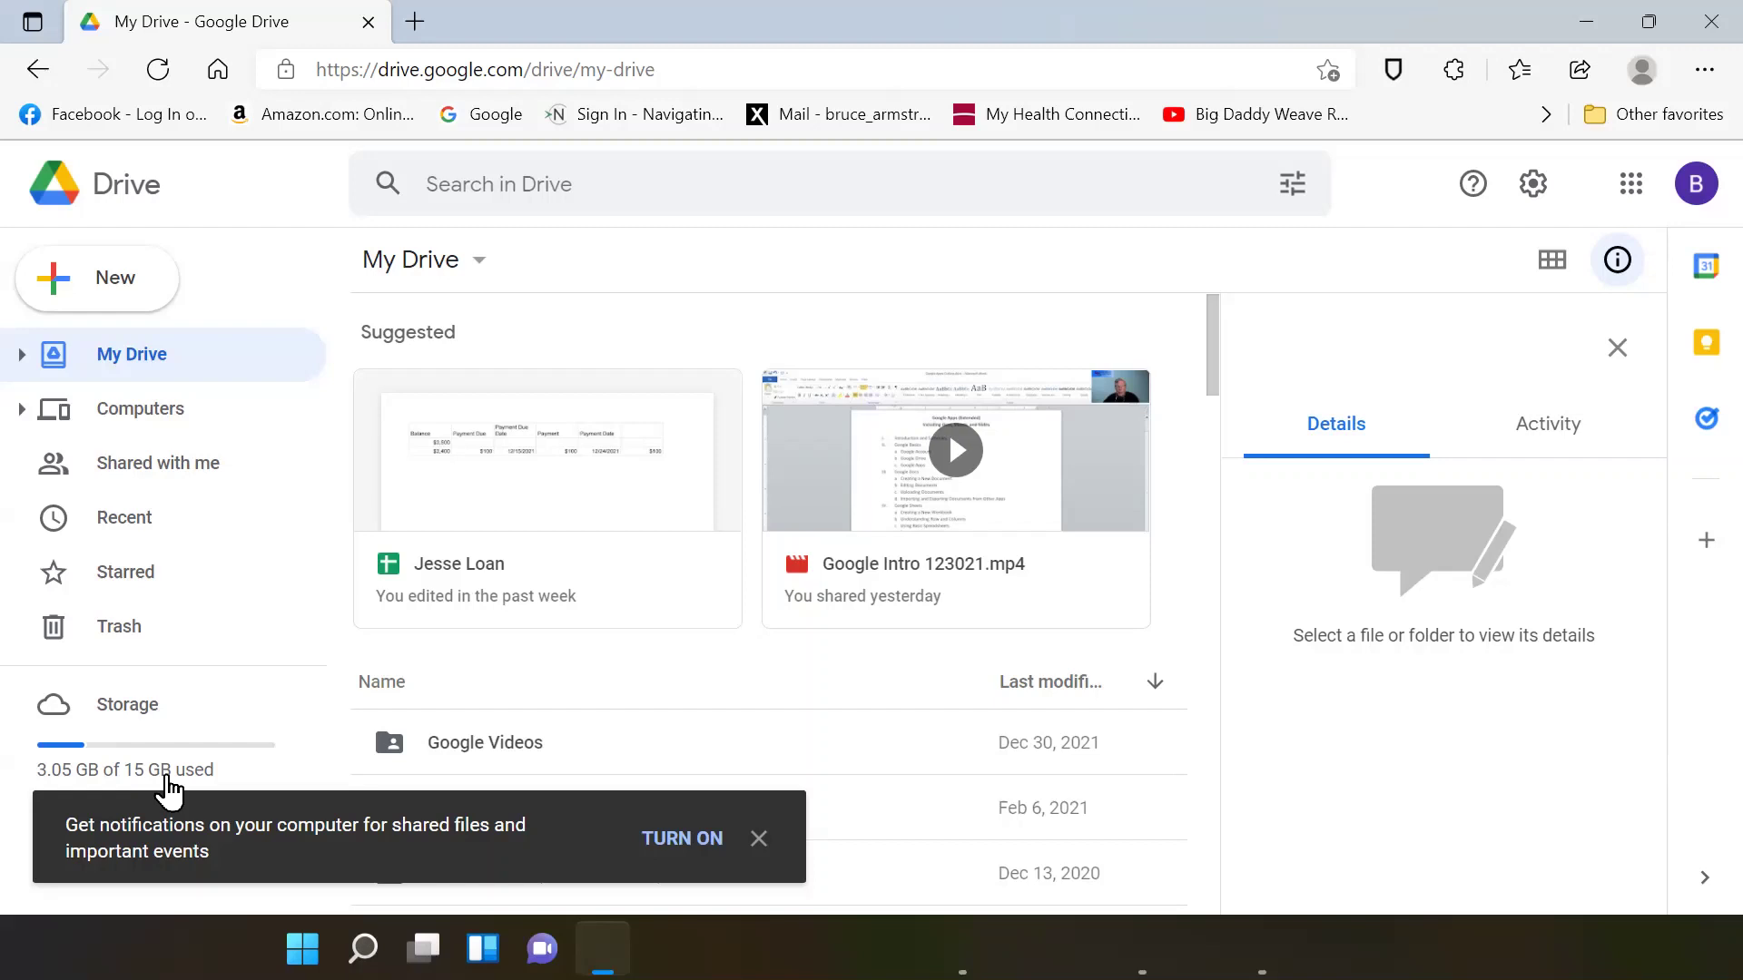
Step: View the files using Drive storage, and look through the folders and files in My Drive
{"action": "left_click", "coordinate": [168, 782]}
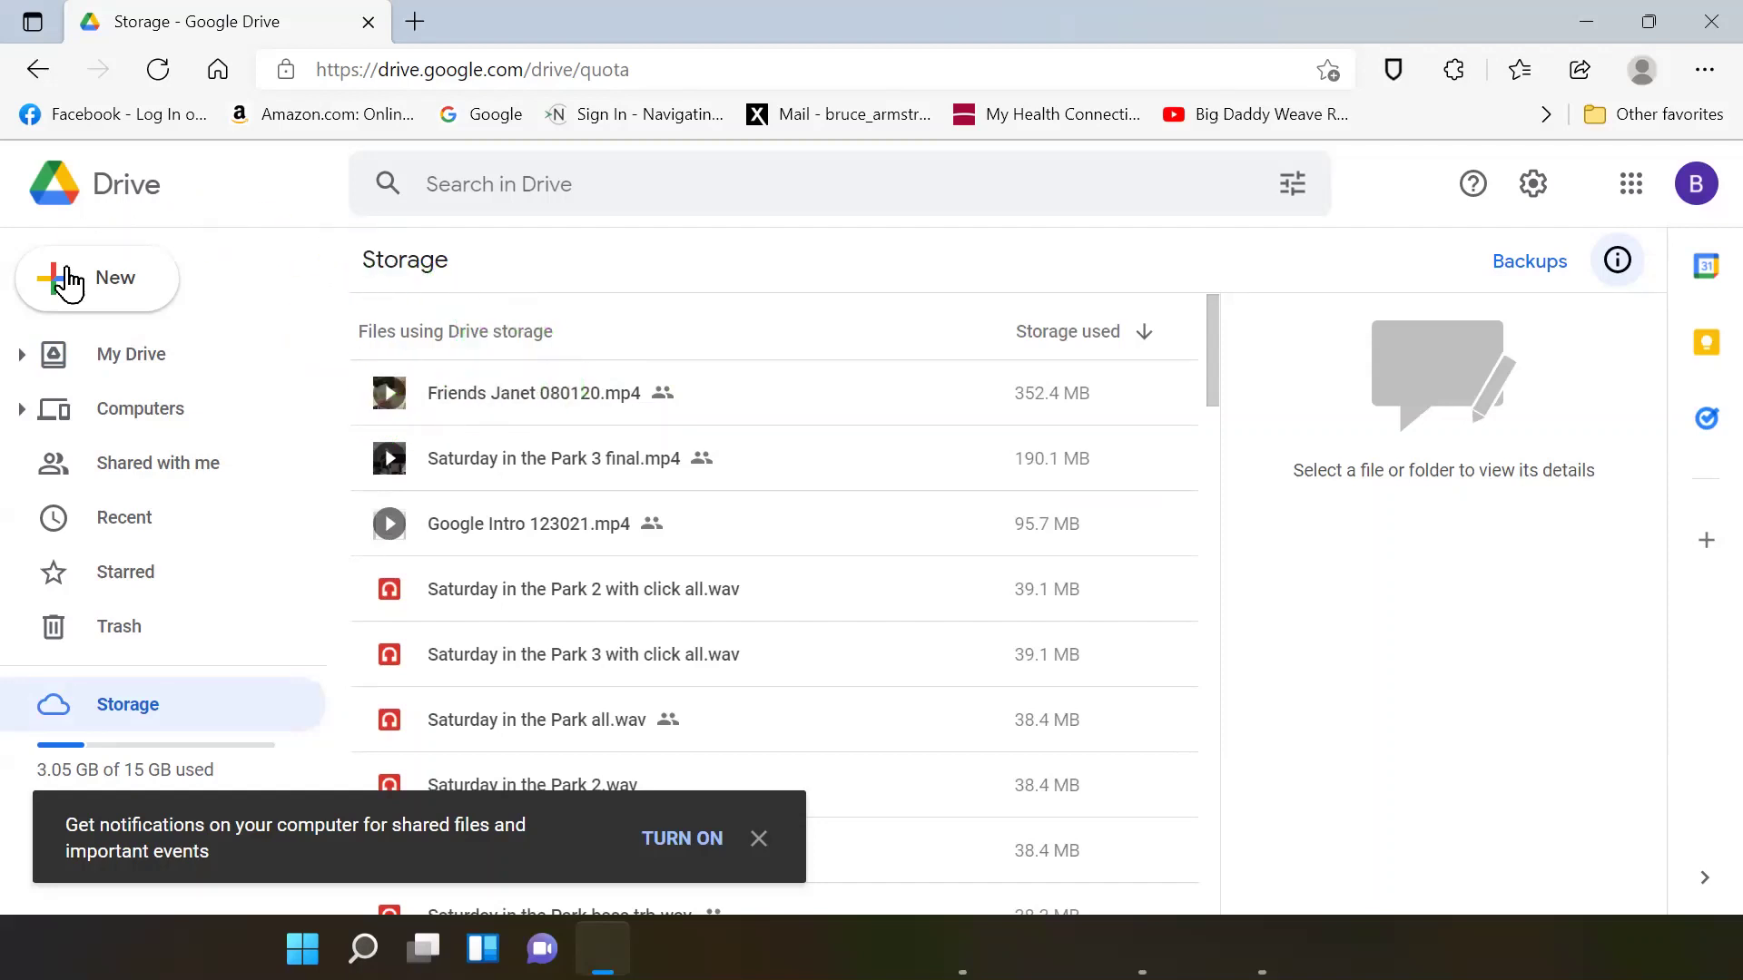
{"action": "left_click", "coordinate": [37, 72]}
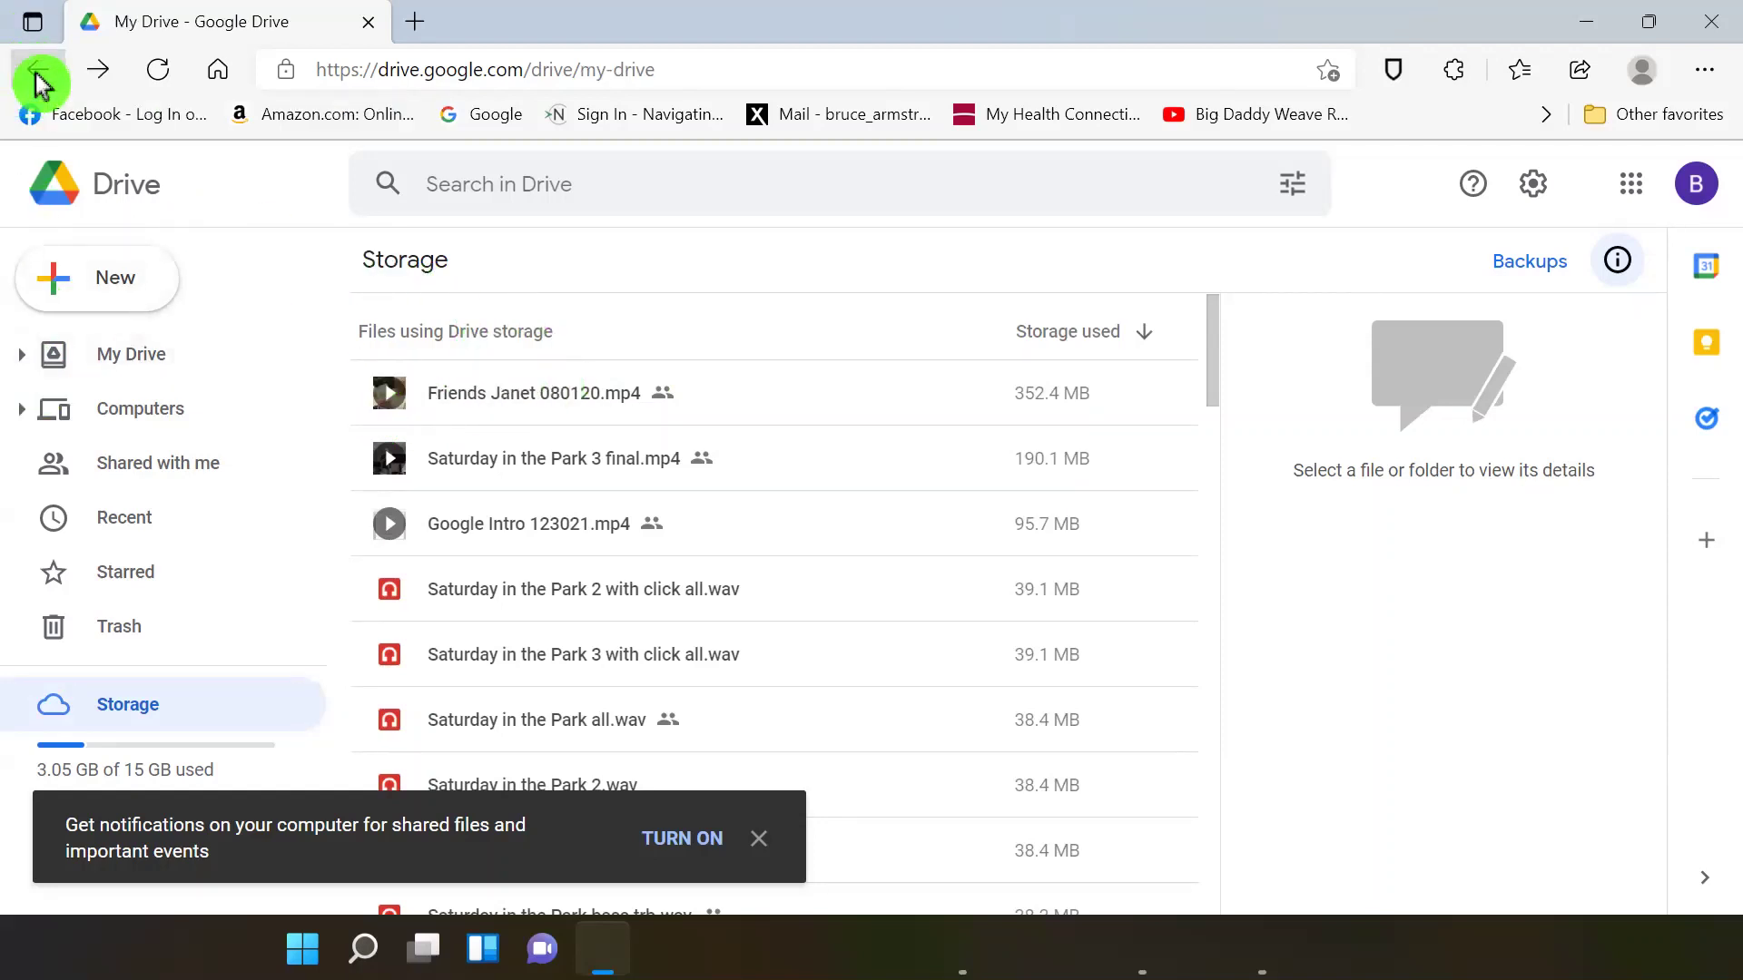
{"action": "scroll", "coordinate": [481, 635], "scroll_direction": "down", "scroll_amount": 3}
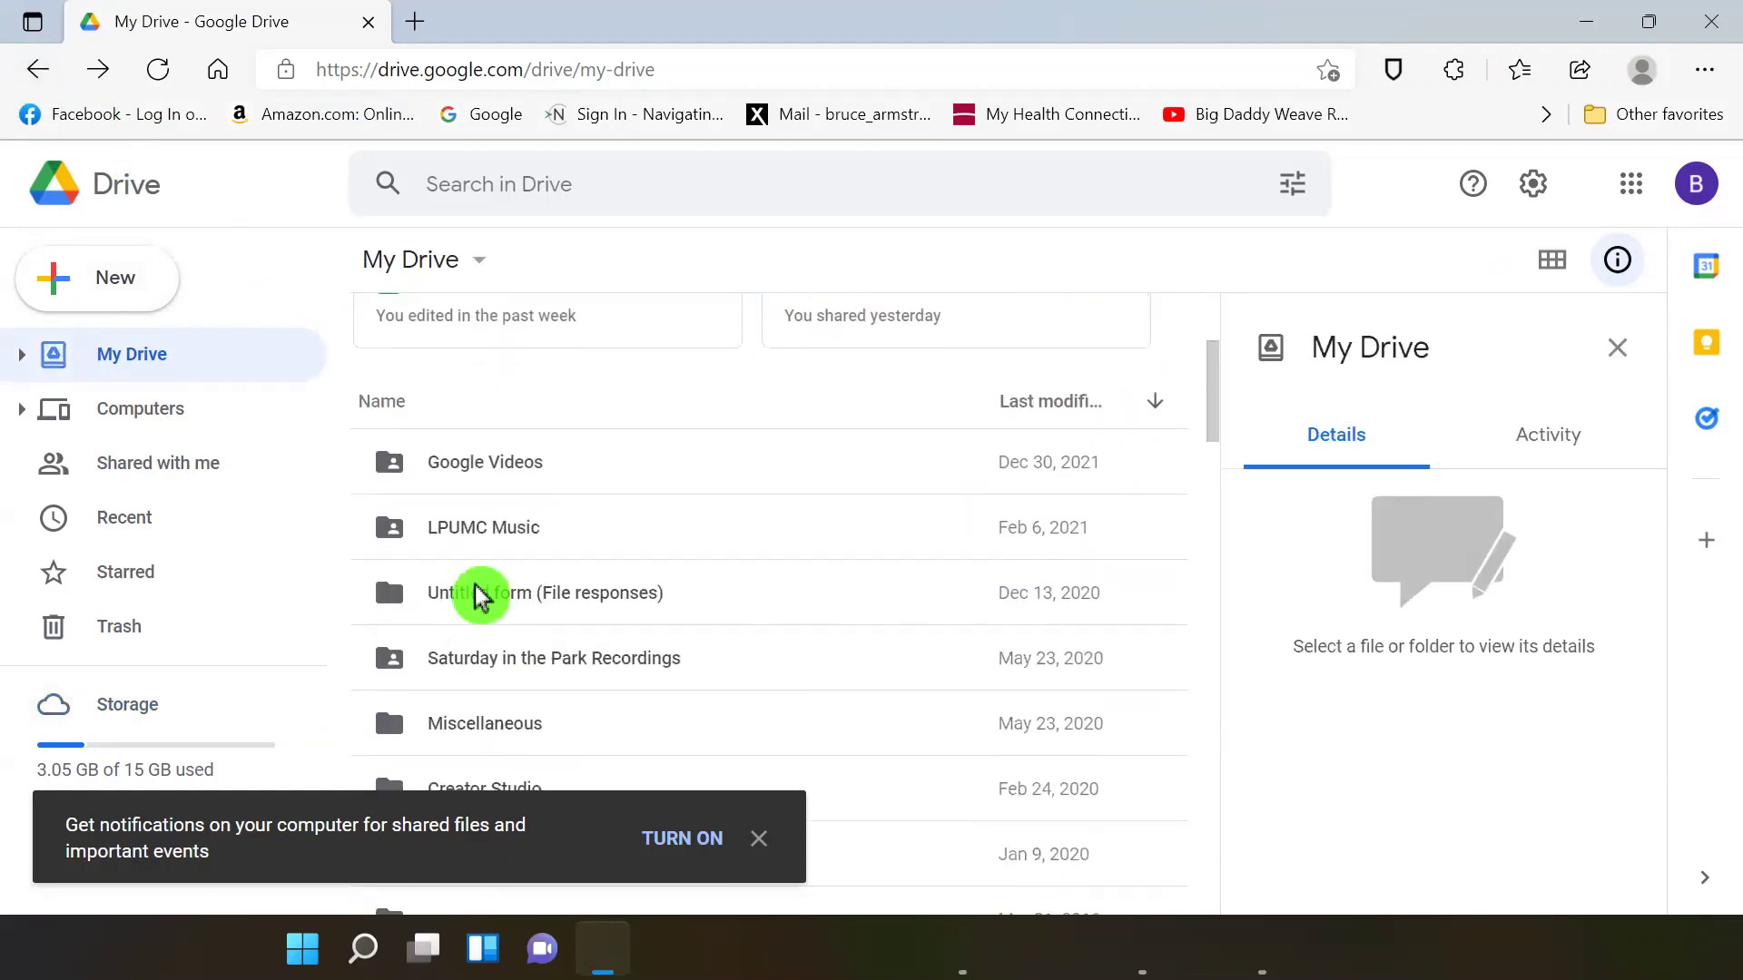
{"action": "scroll", "coordinate": [478, 597], "scroll_direction": "down", "scroll_amount": 1}
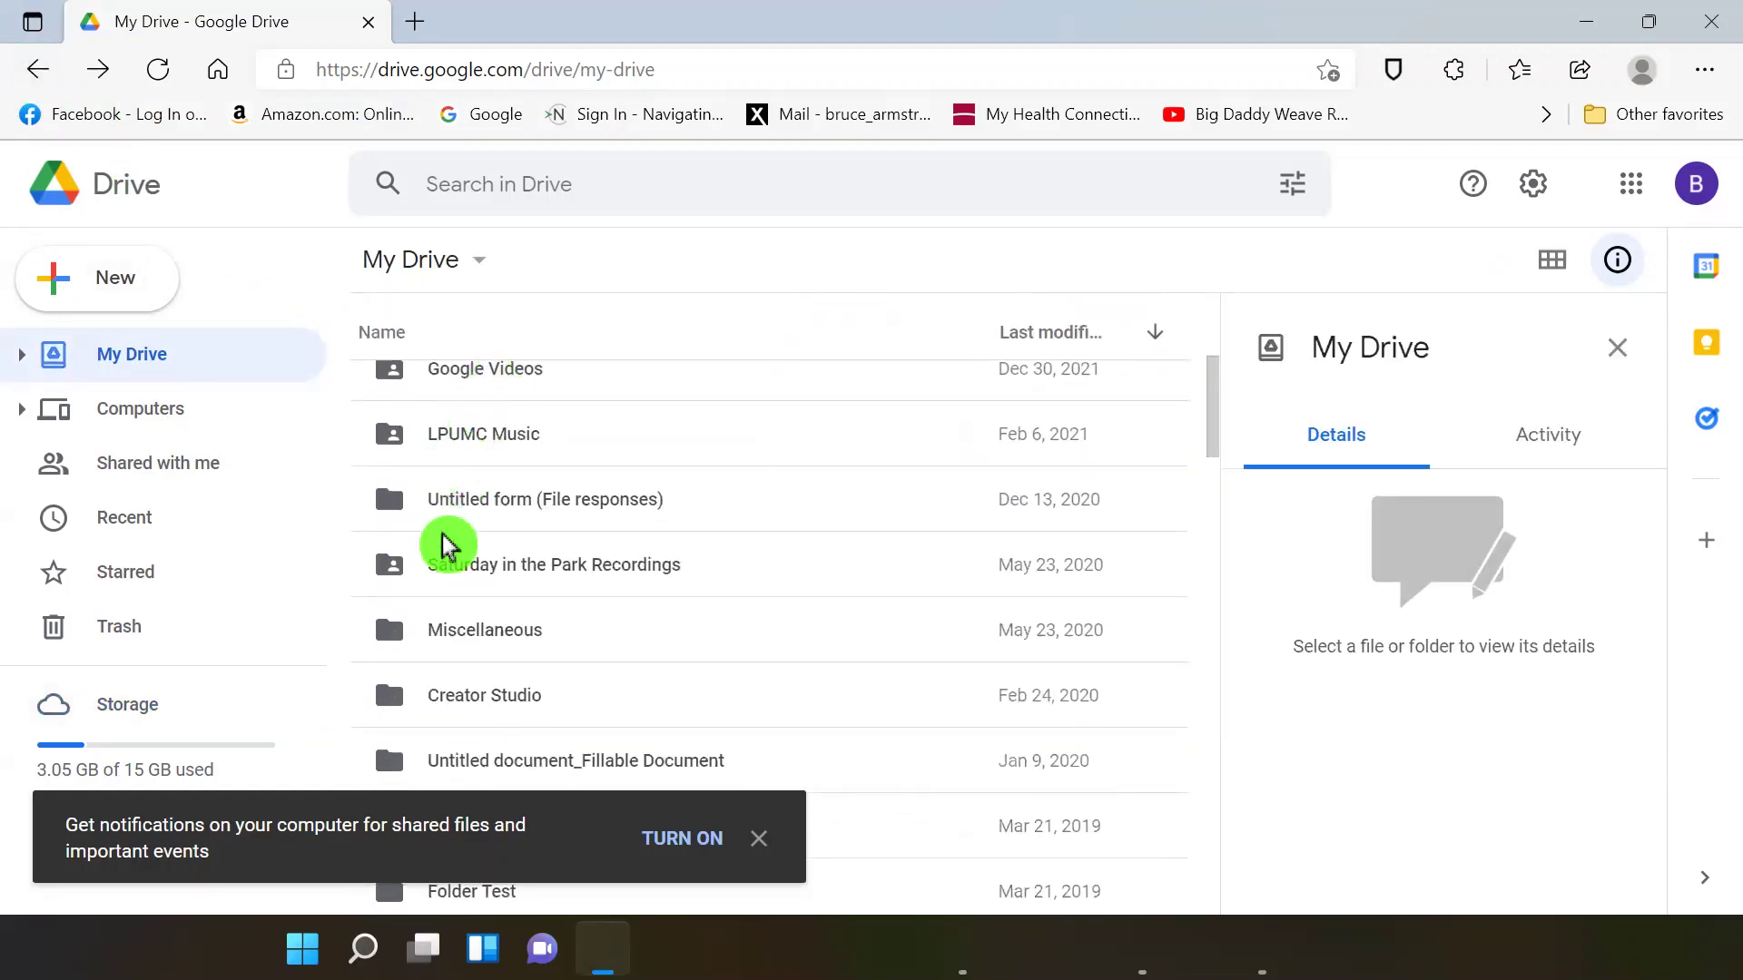
{"action": "scroll", "coordinate": [486, 591], "scroll_direction": "down", "scroll_amount": 3}
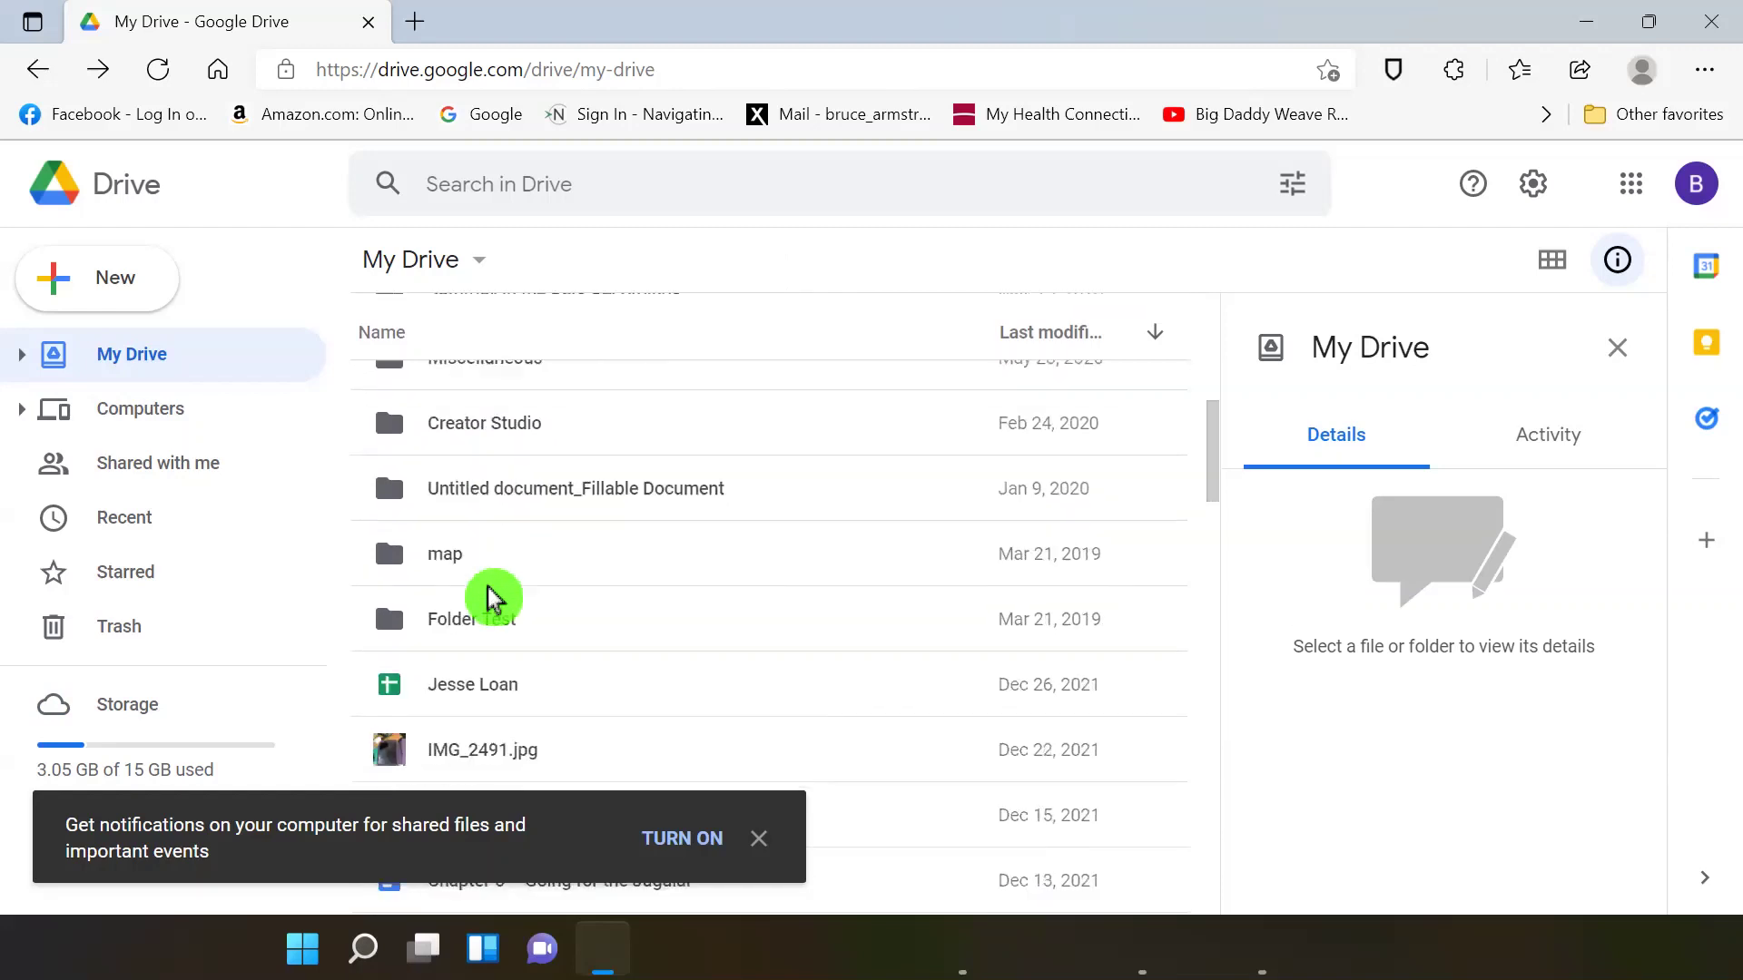
{"action": "scroll", "coordinate": [493, 597], "scroll_direction": "down", "scroll_amount": 3}
{"action": "scroll", "coordinate": [495, 594], "scroll_direction": "up", "scroll_amount": 8}
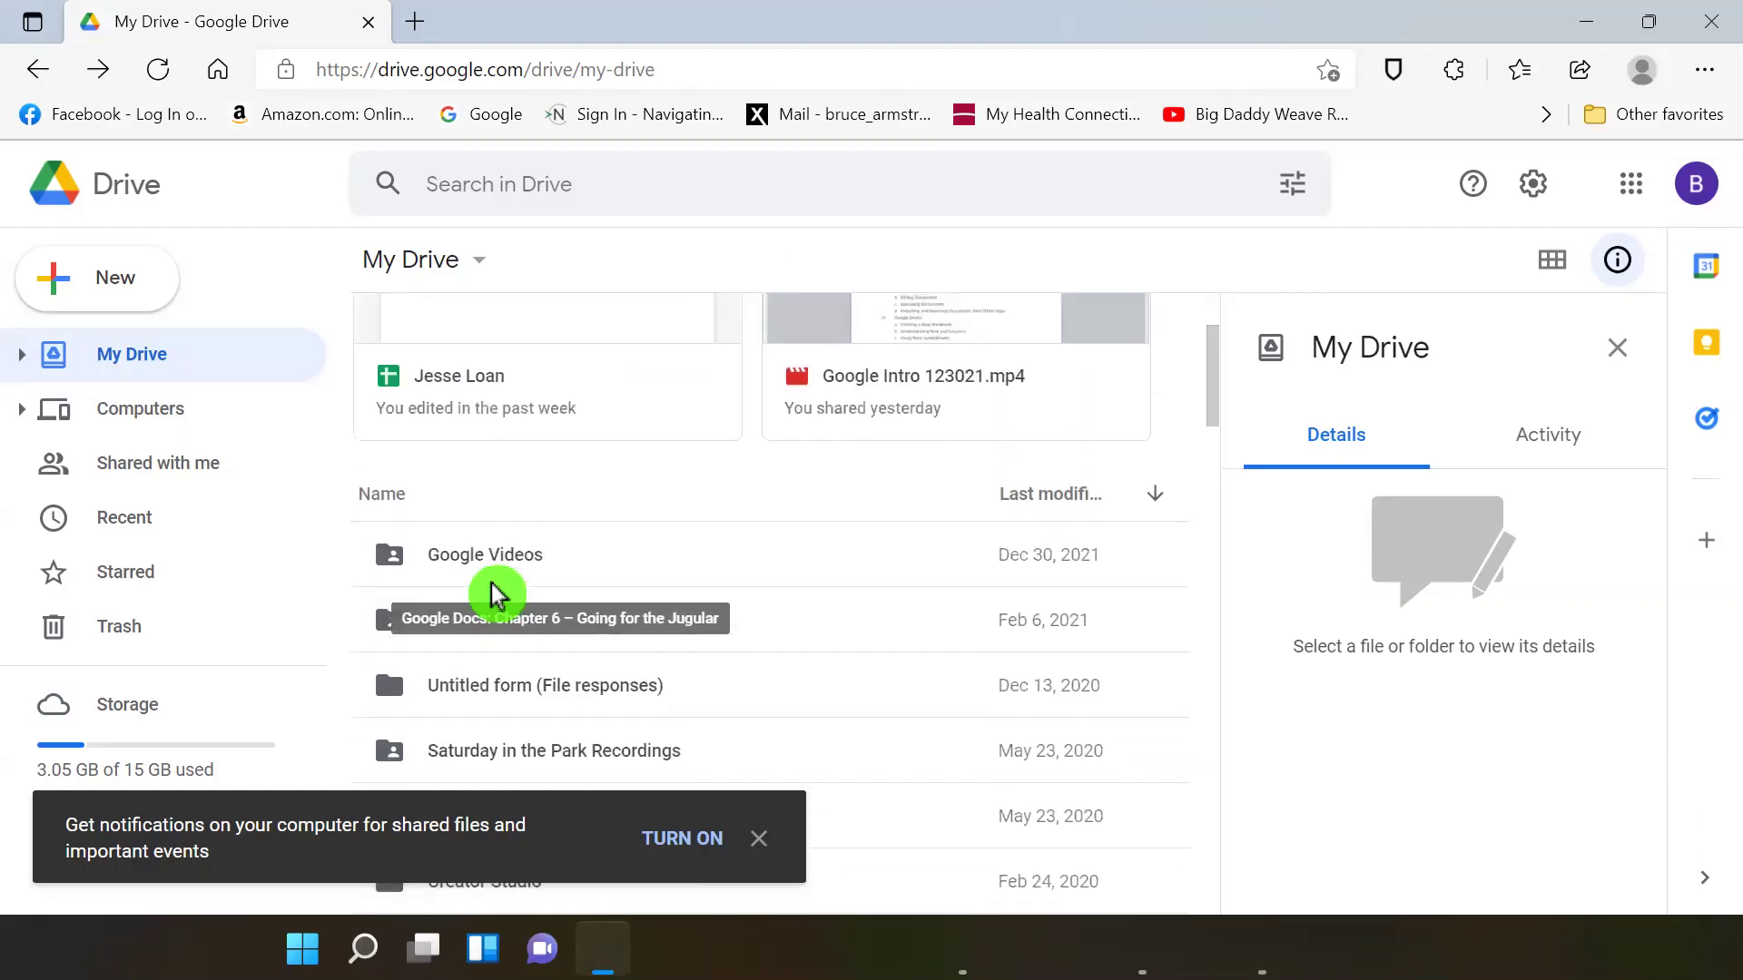
{"action": "scroll", "coordinate": [495, 590], "scroll_direction": "up", "scroll_amount": 2}
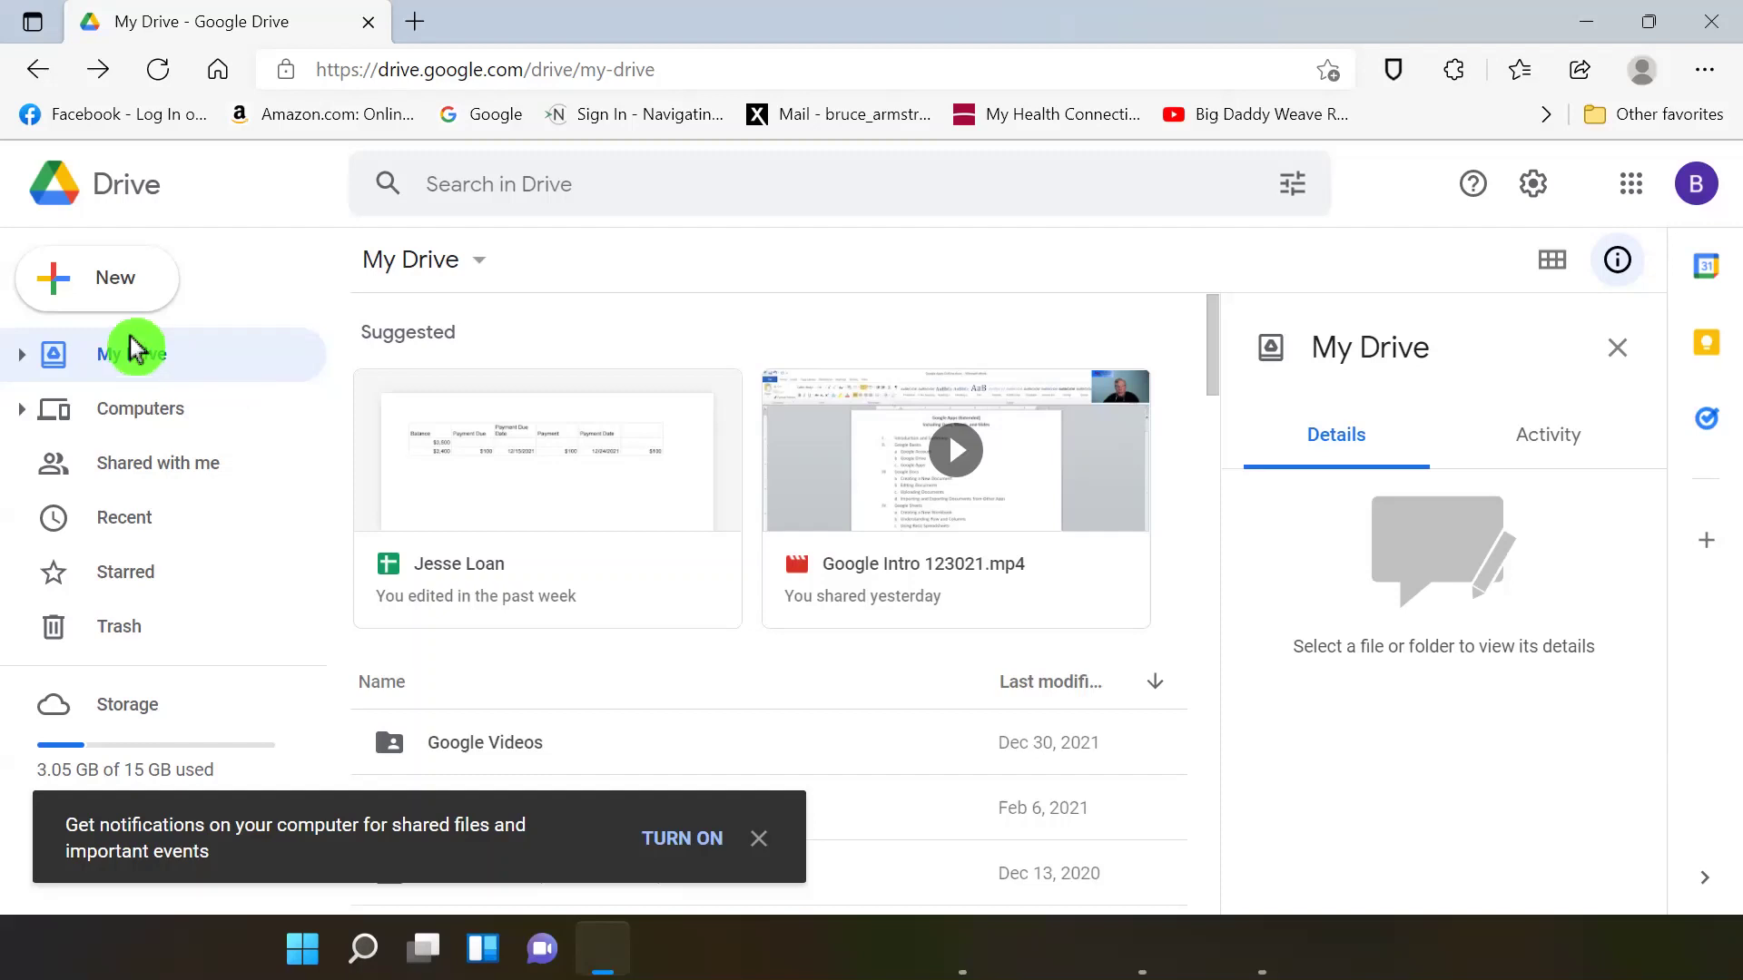
Step: Return to the Google home page and look through the full list of available Google apps
{"action": "mouse_move", "coordinate": [415, 935]}
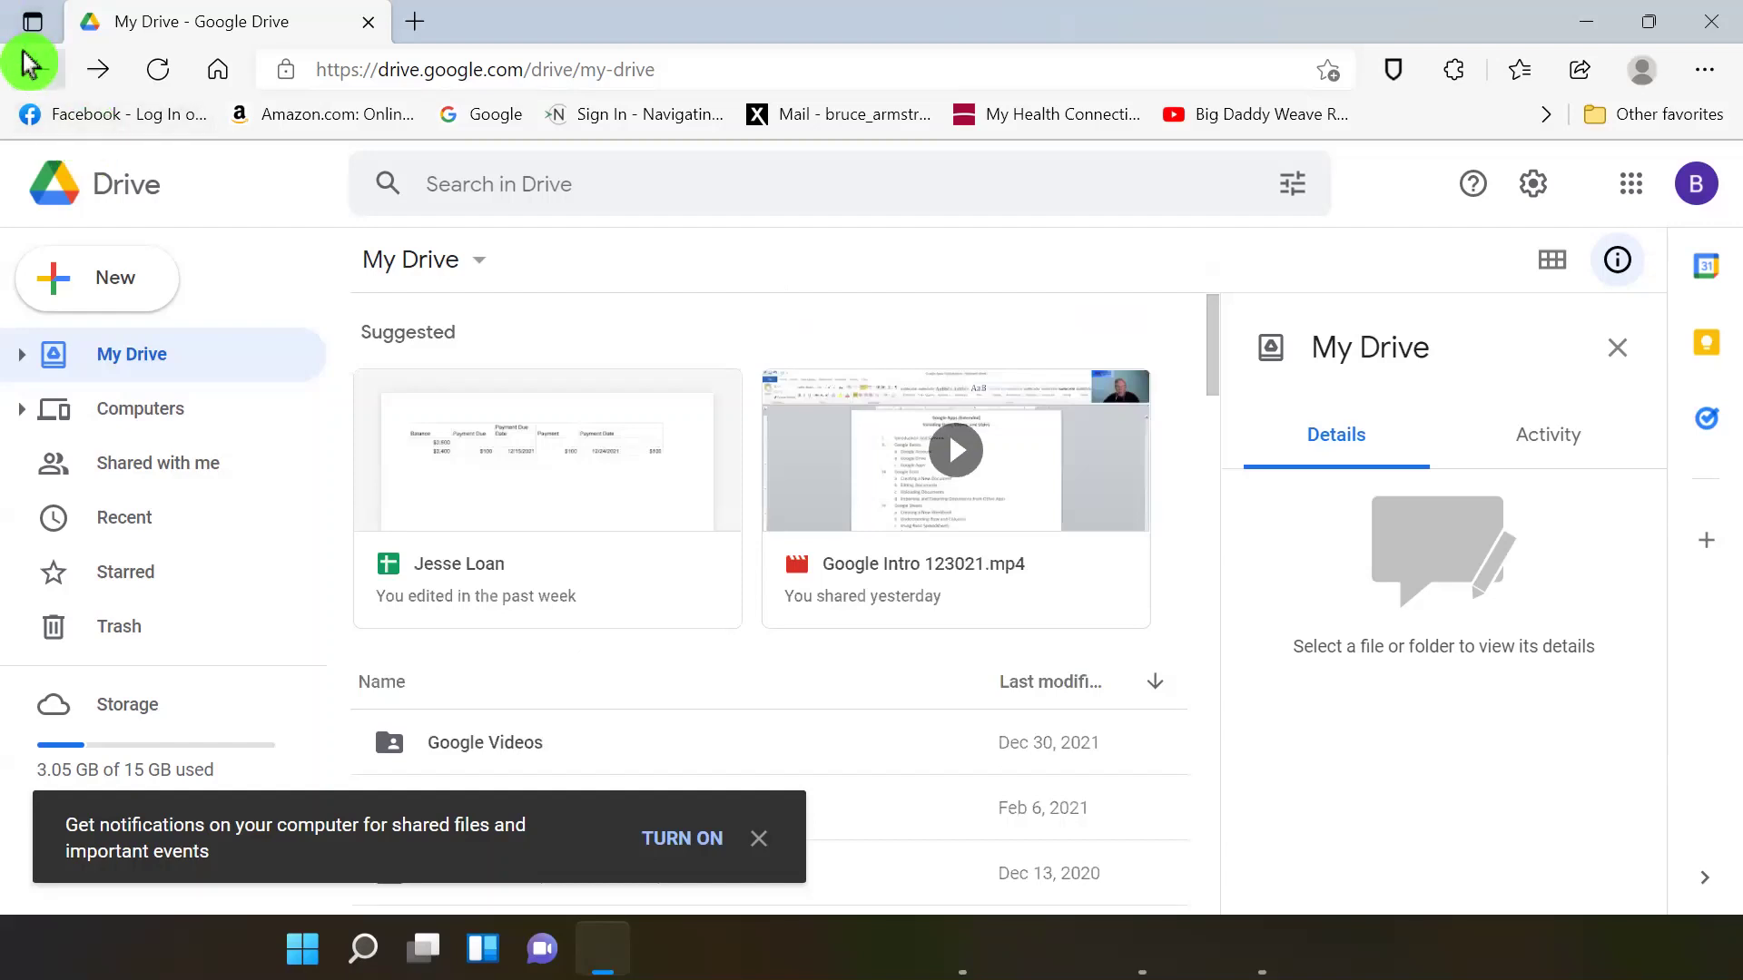
{"action": "left_click", "coordinate": [33, 74]}
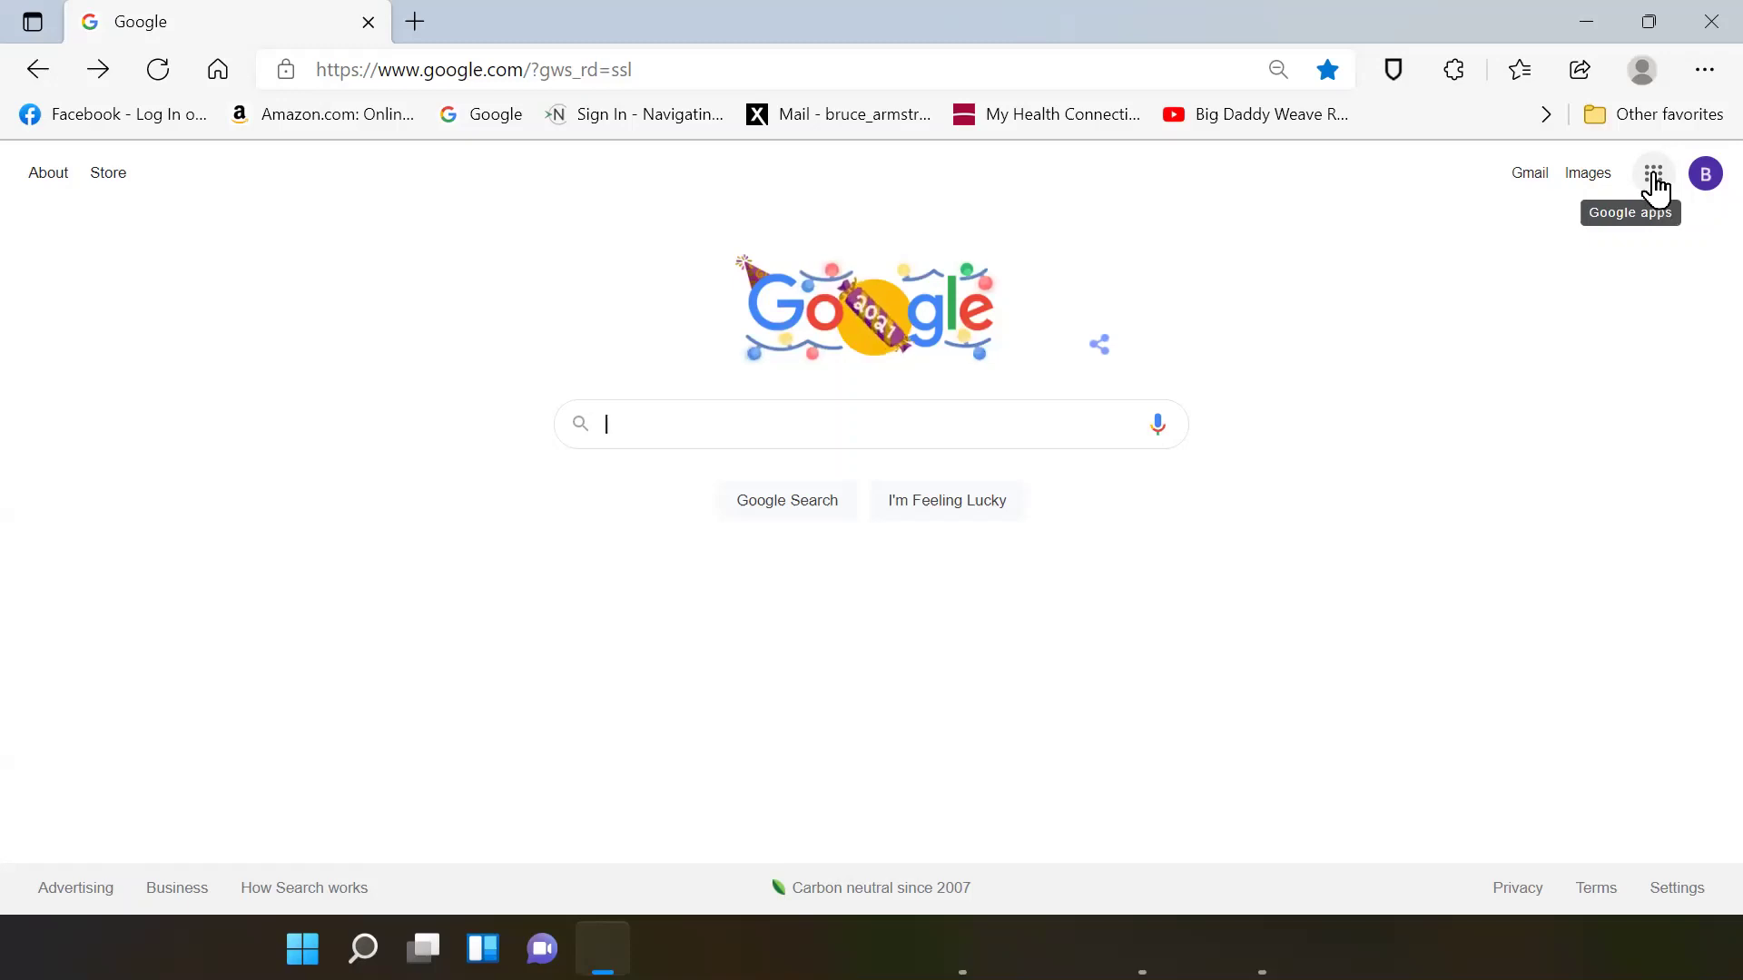
{"action": "left_click", "coordinate": [1651, 181]}
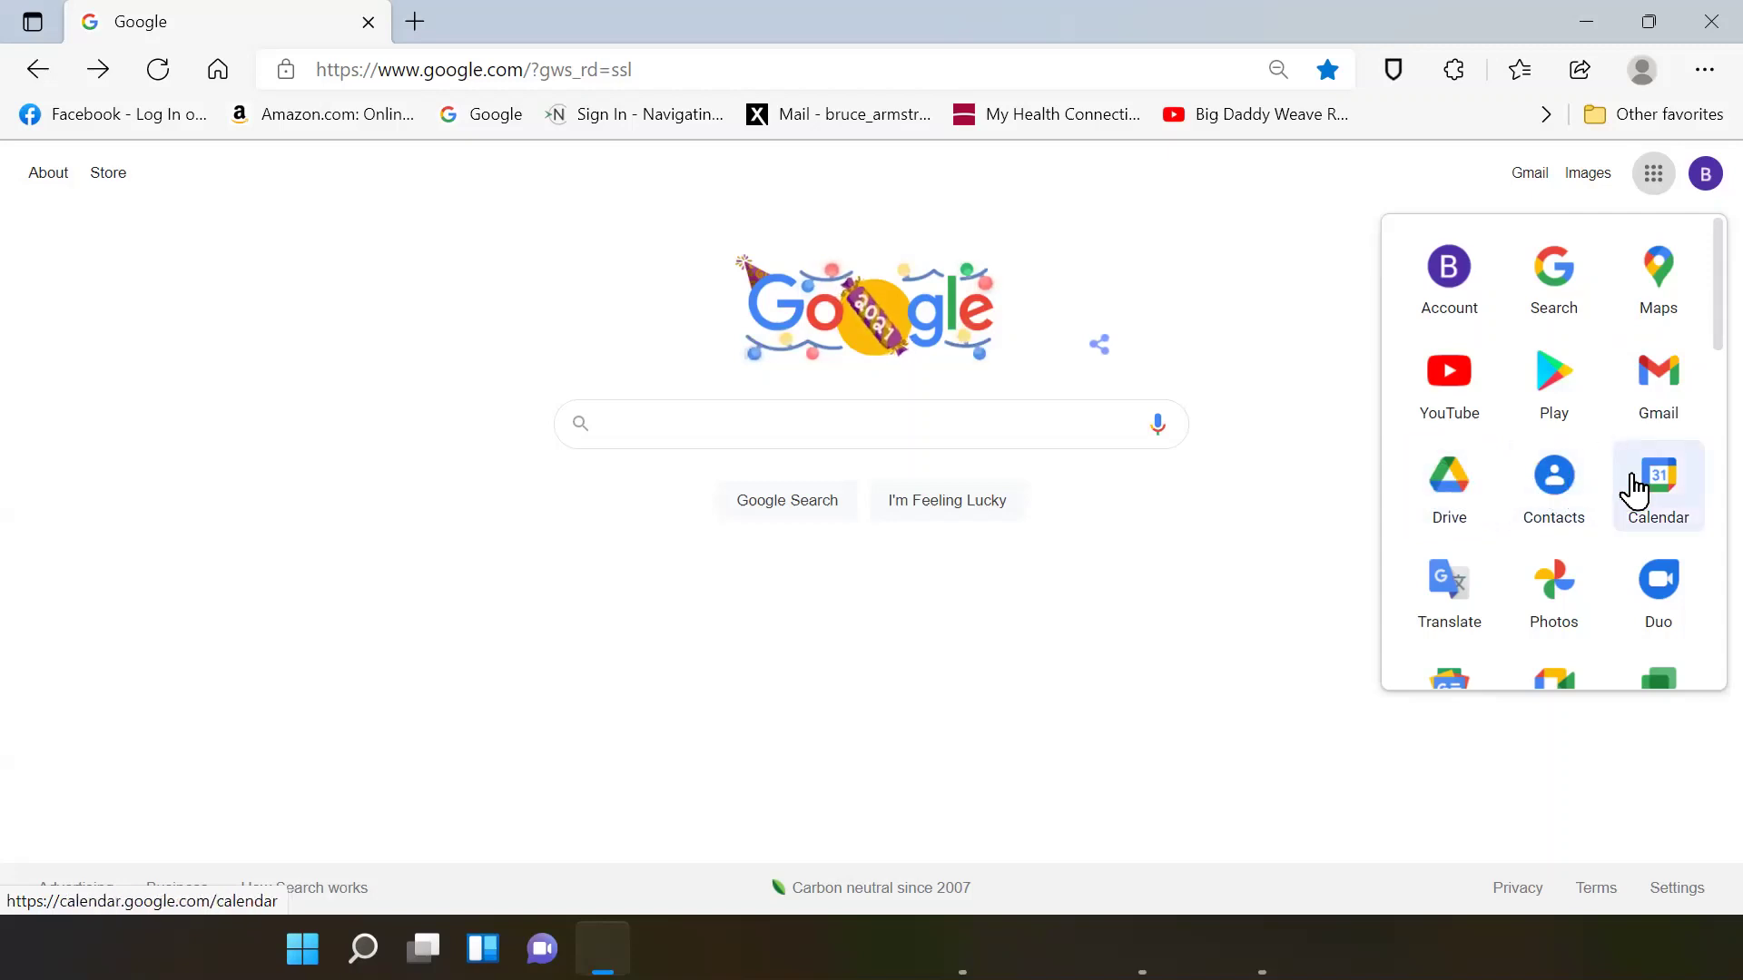
{"action": "scroll", "coordinate": [1564, 583], "scroll_direction": "down", "scroll_amount": 4}
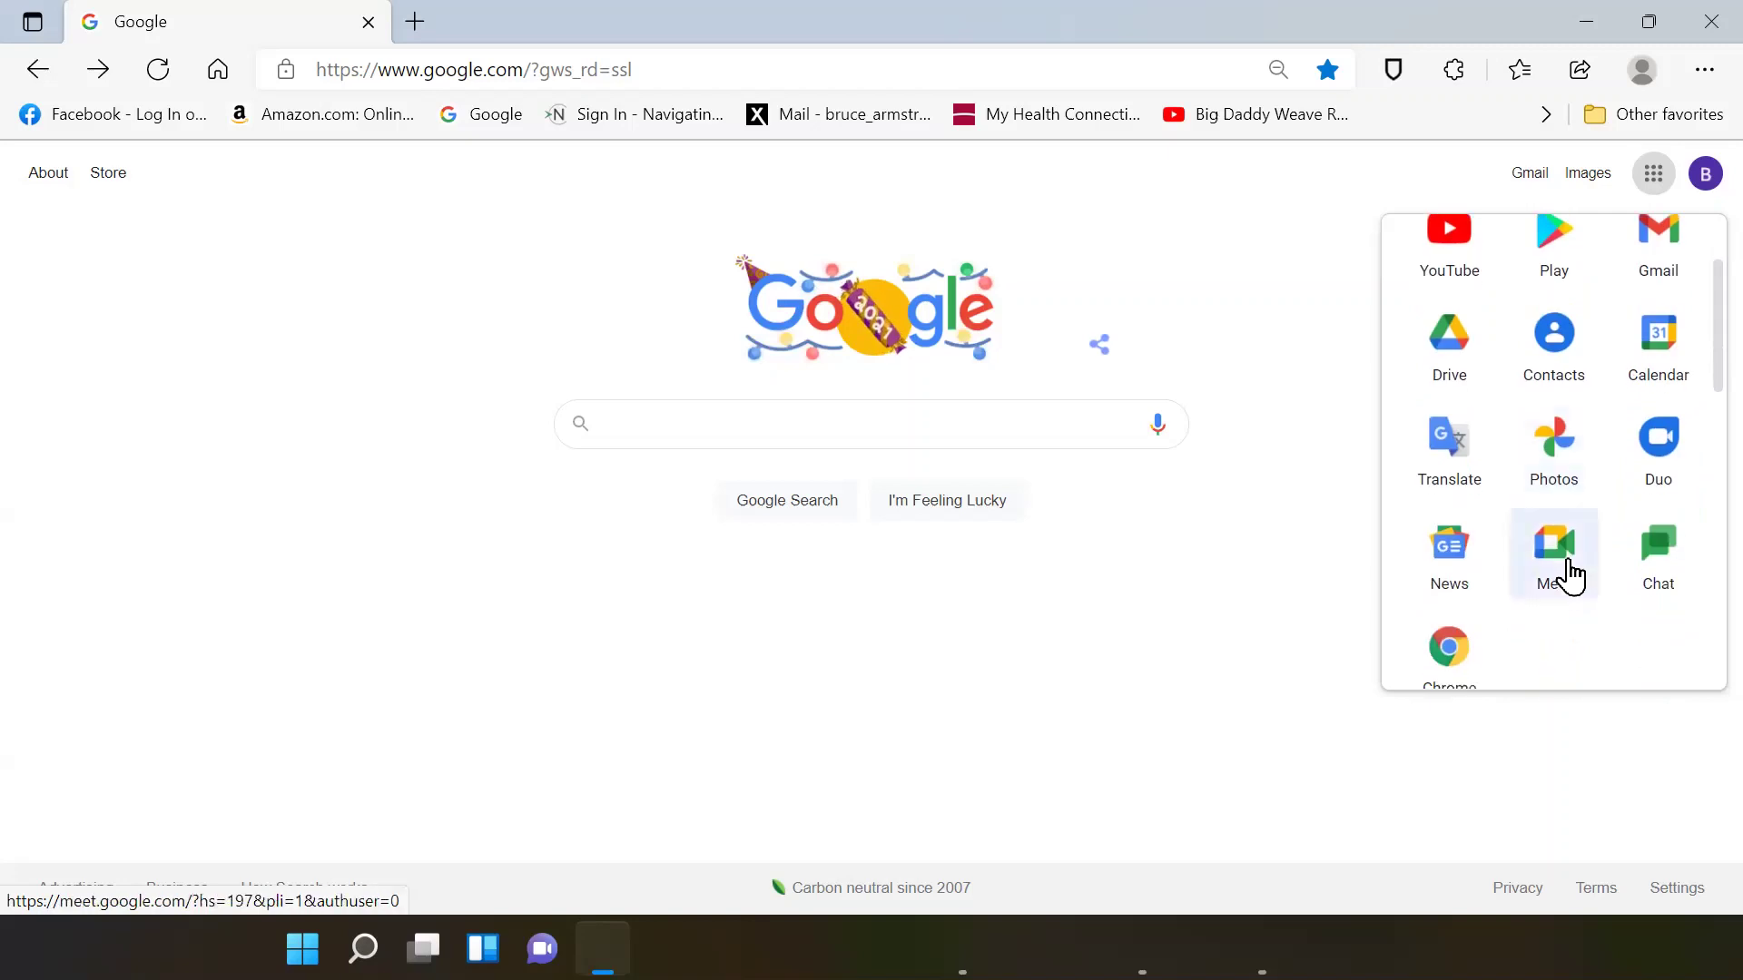
{"action": "scroll", "coordinate": [1566, 563], "scroll_direction": "down", "scroll_amount": 1}
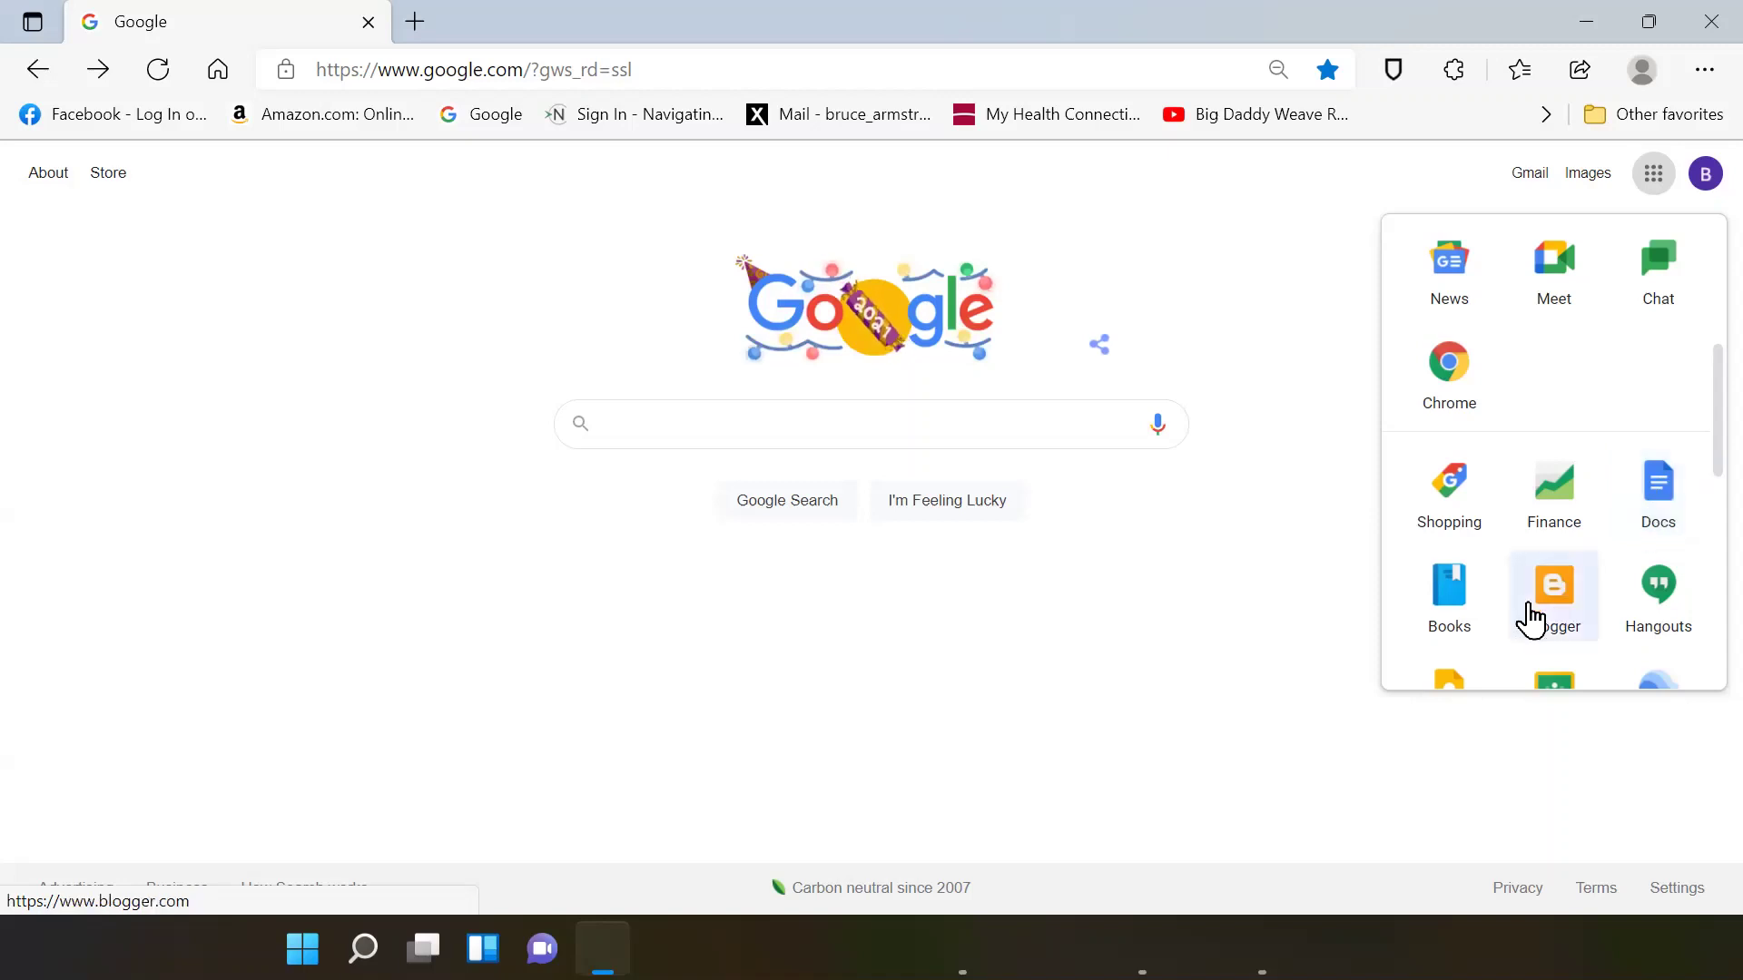
{"action": "scroll", "coordinate": [1531, 586], "scroll_direction": "down", "scroll_amount": 2}
{"action": "scroll", "coordinate": [1532, 581], "scroll_direction": "down", "scroll_amount": 2}
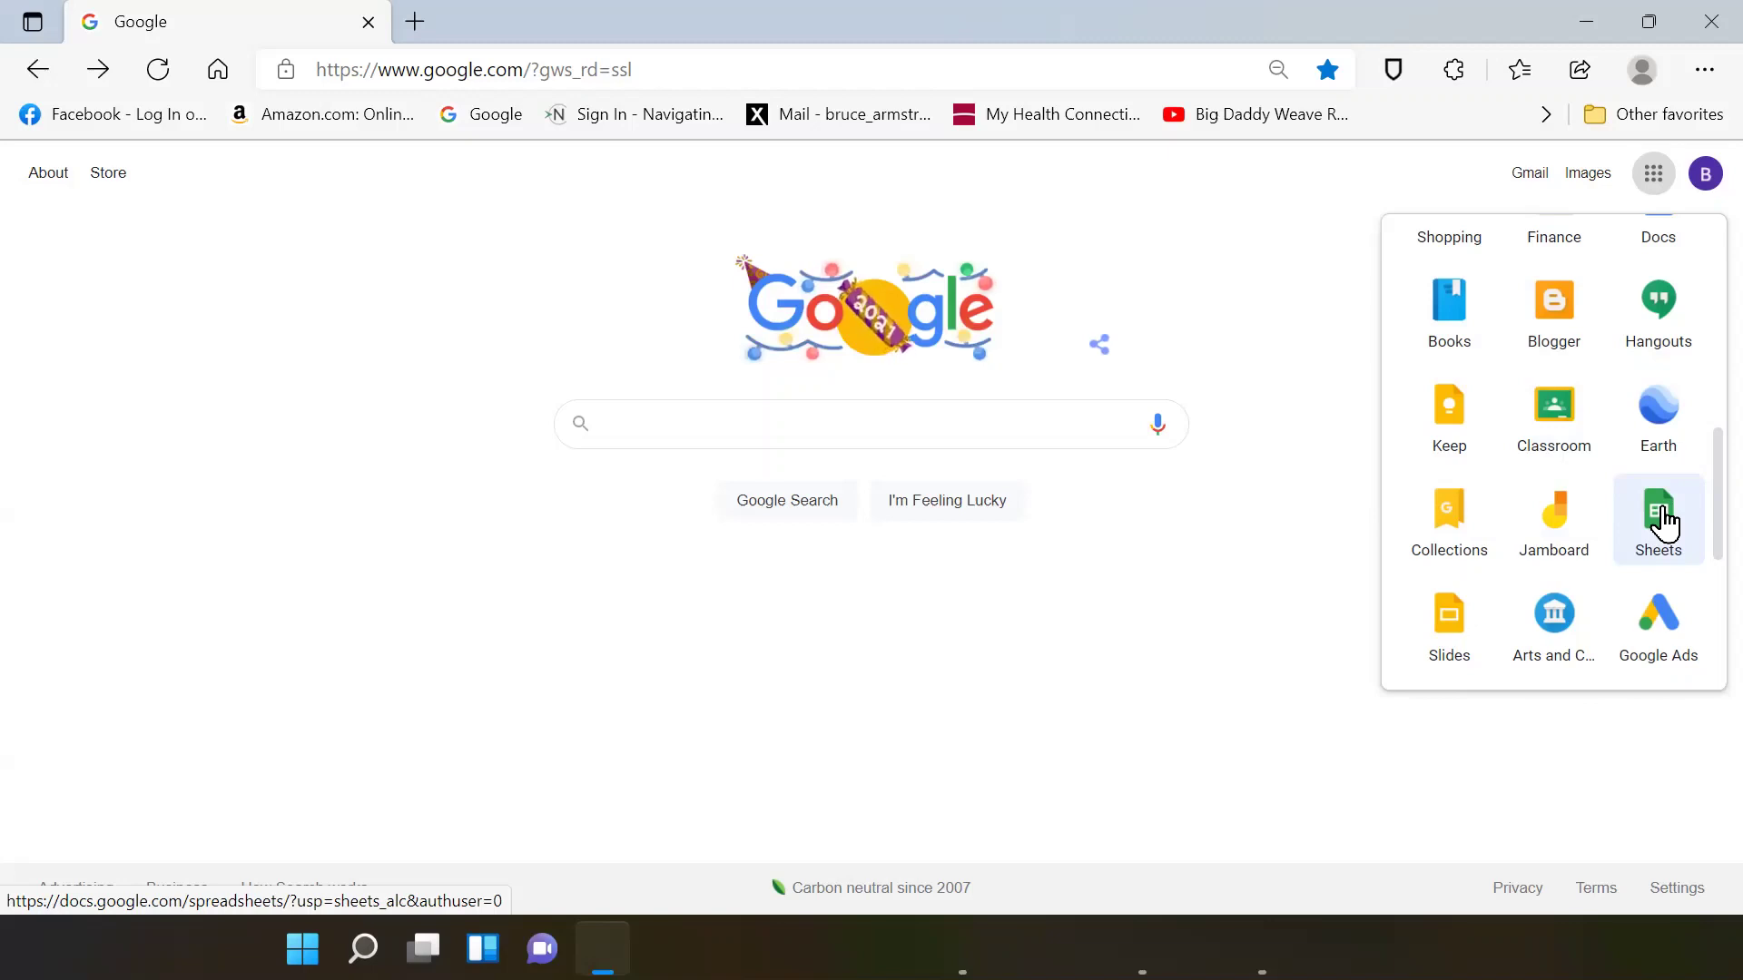
{"action": "scroll", "coordinate": [1664, 524], "scroll_direction": "down", "scroll_amount": 3}
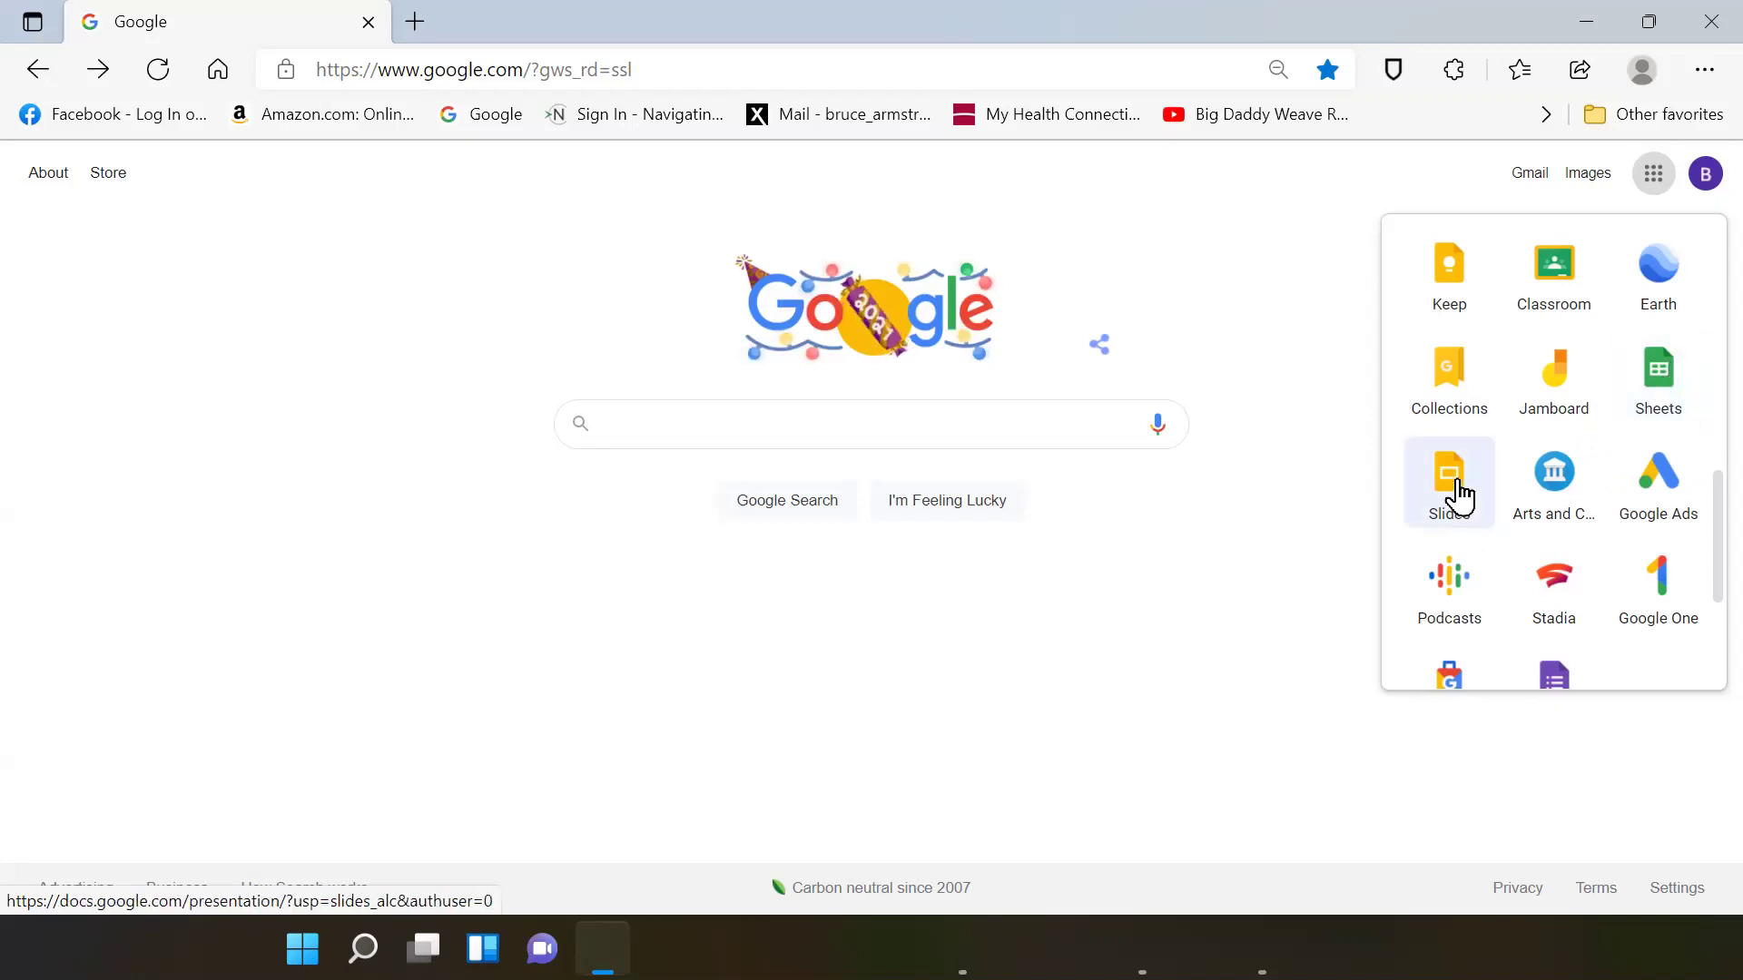
{"action": "left_click", "coordinate": [1668, 334]}
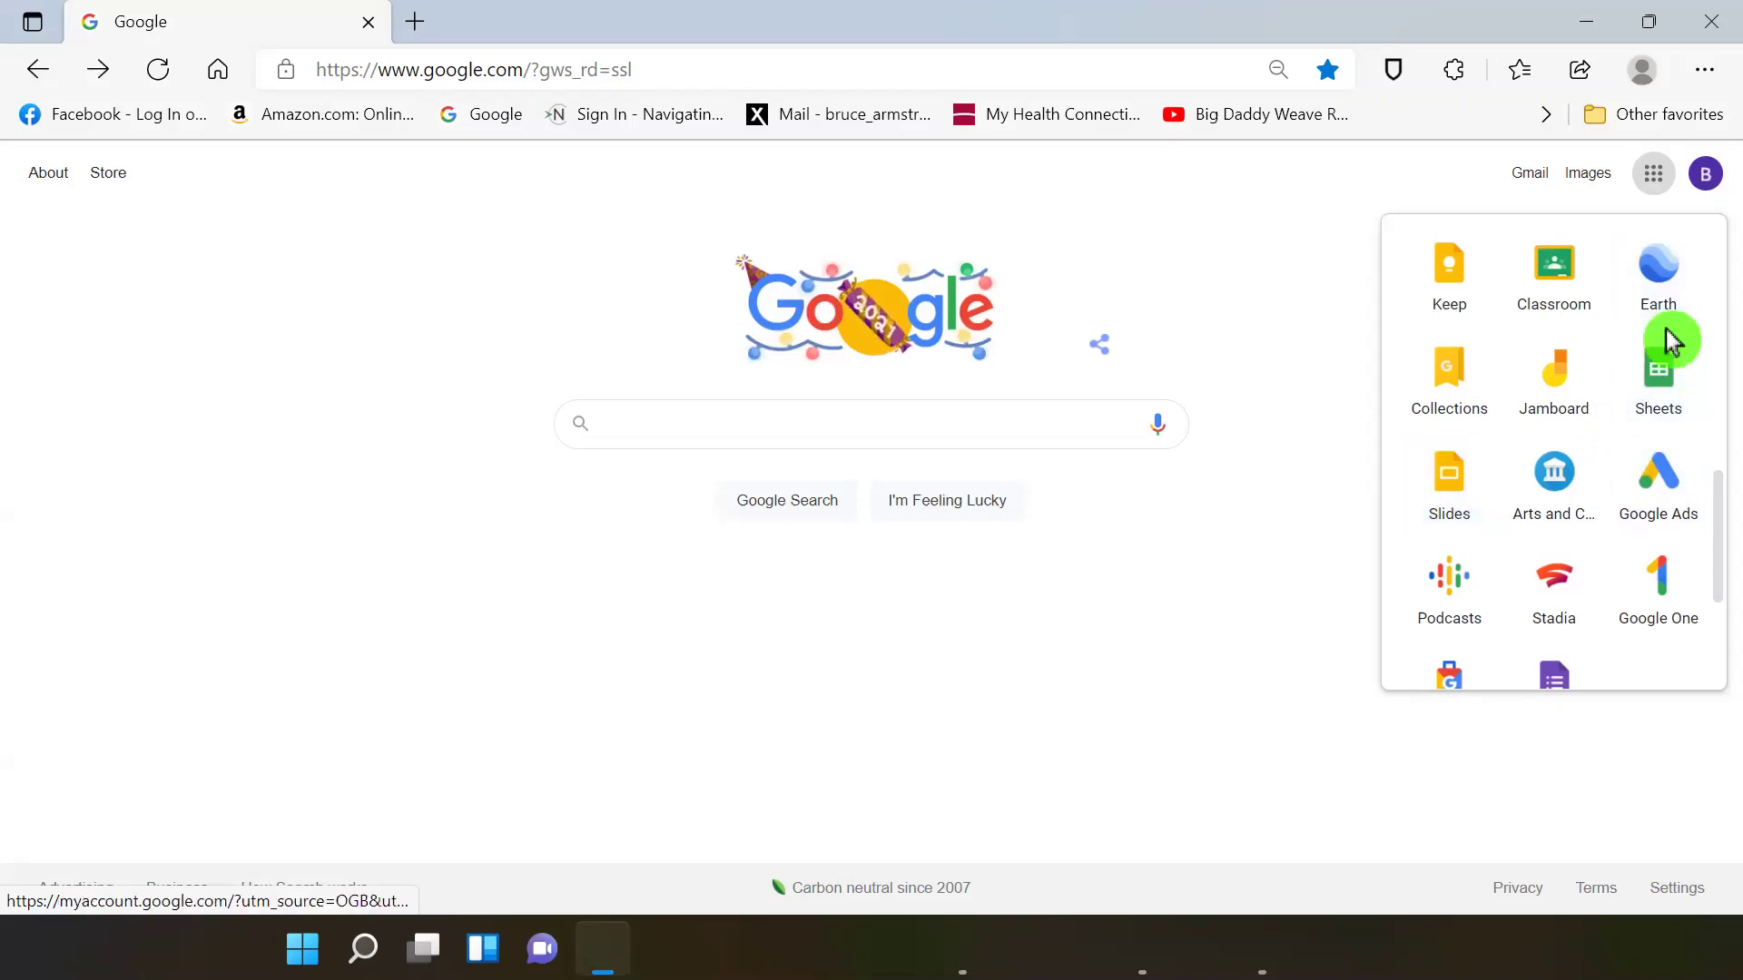
{"action": "scroll", "coordinate": [1668, 341], "scroll_direction": "up", "scroll_amount": 1}
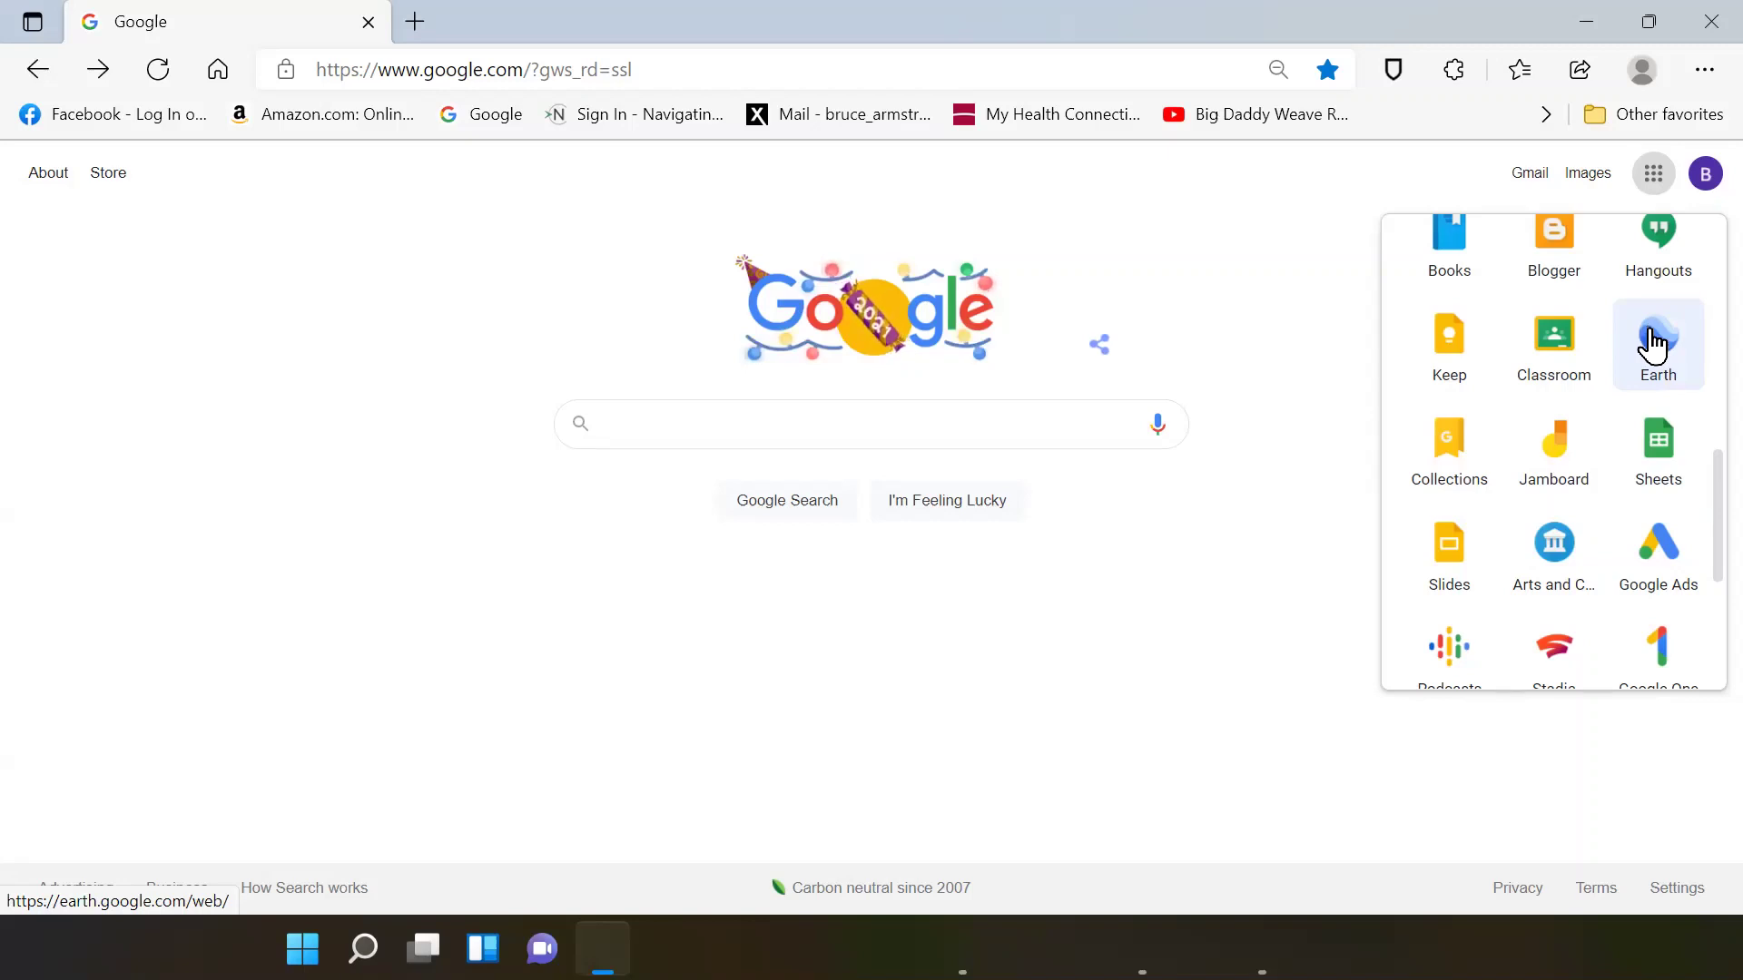
{"action": "scroll", "coordinate": [1645, 368], "scroll_direction": "up", "scroll_amount": 1}
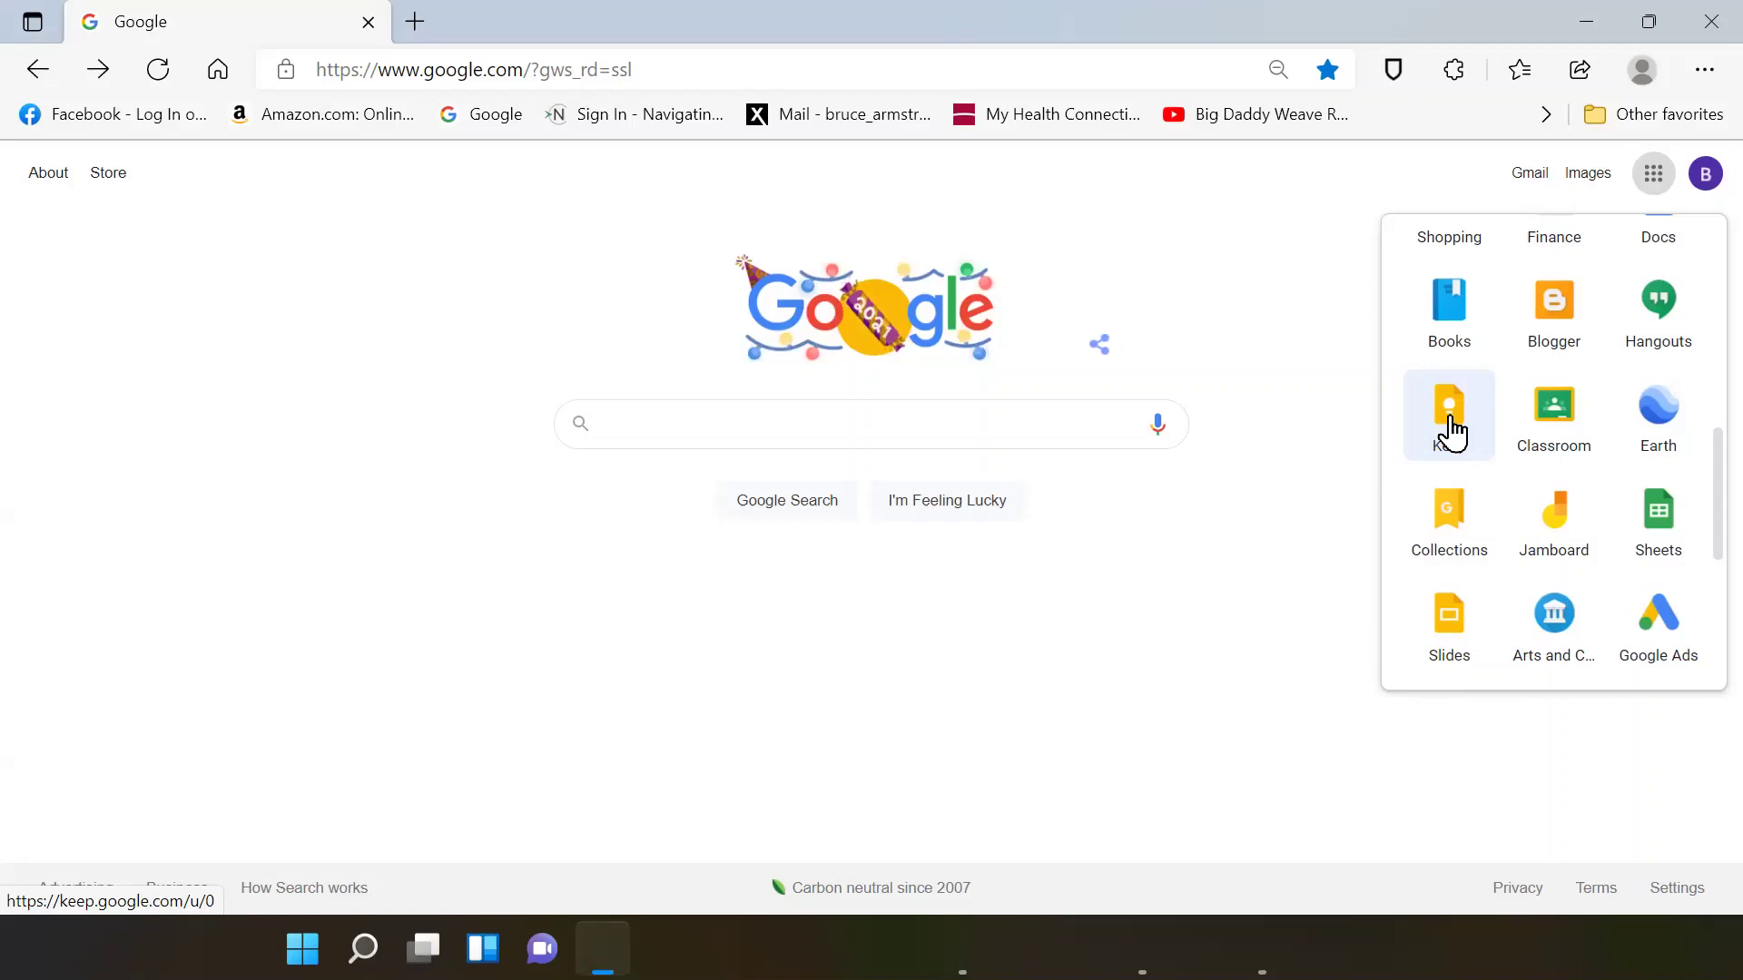
{"action": "scroll", "coordinate": [1443, 413], "scroll_direction": "up", "scroll_amount": 2}
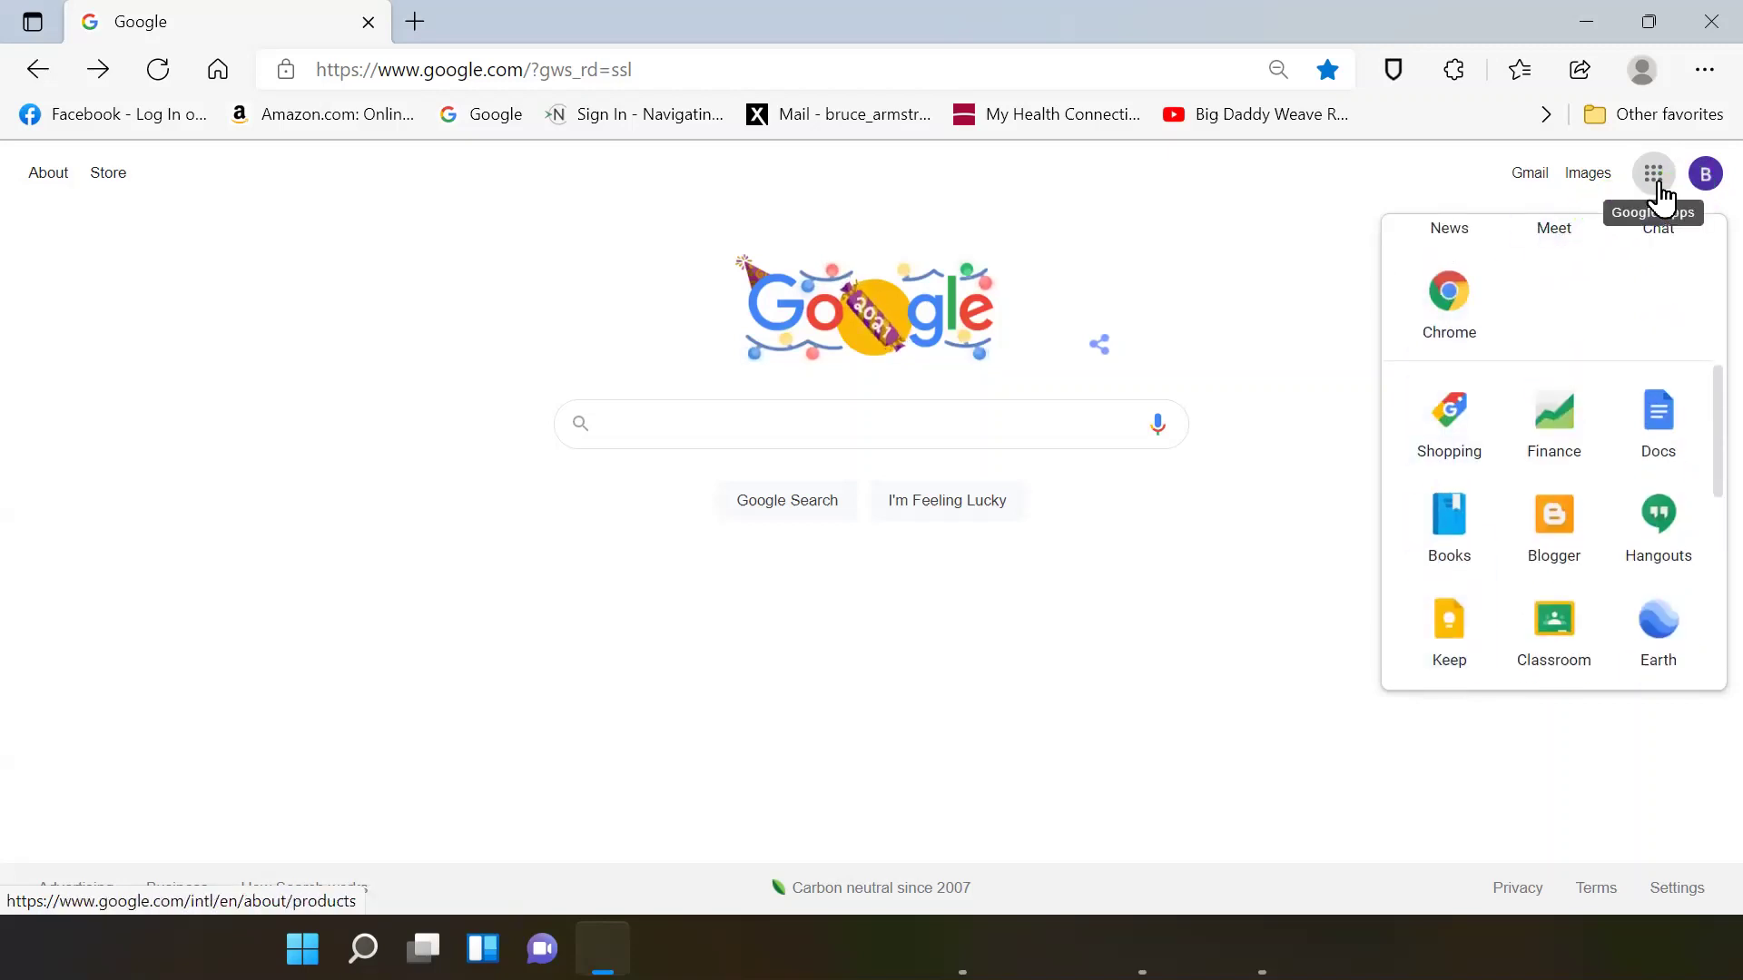
{"action": "left_click", "coordinate": [1303, 257]}
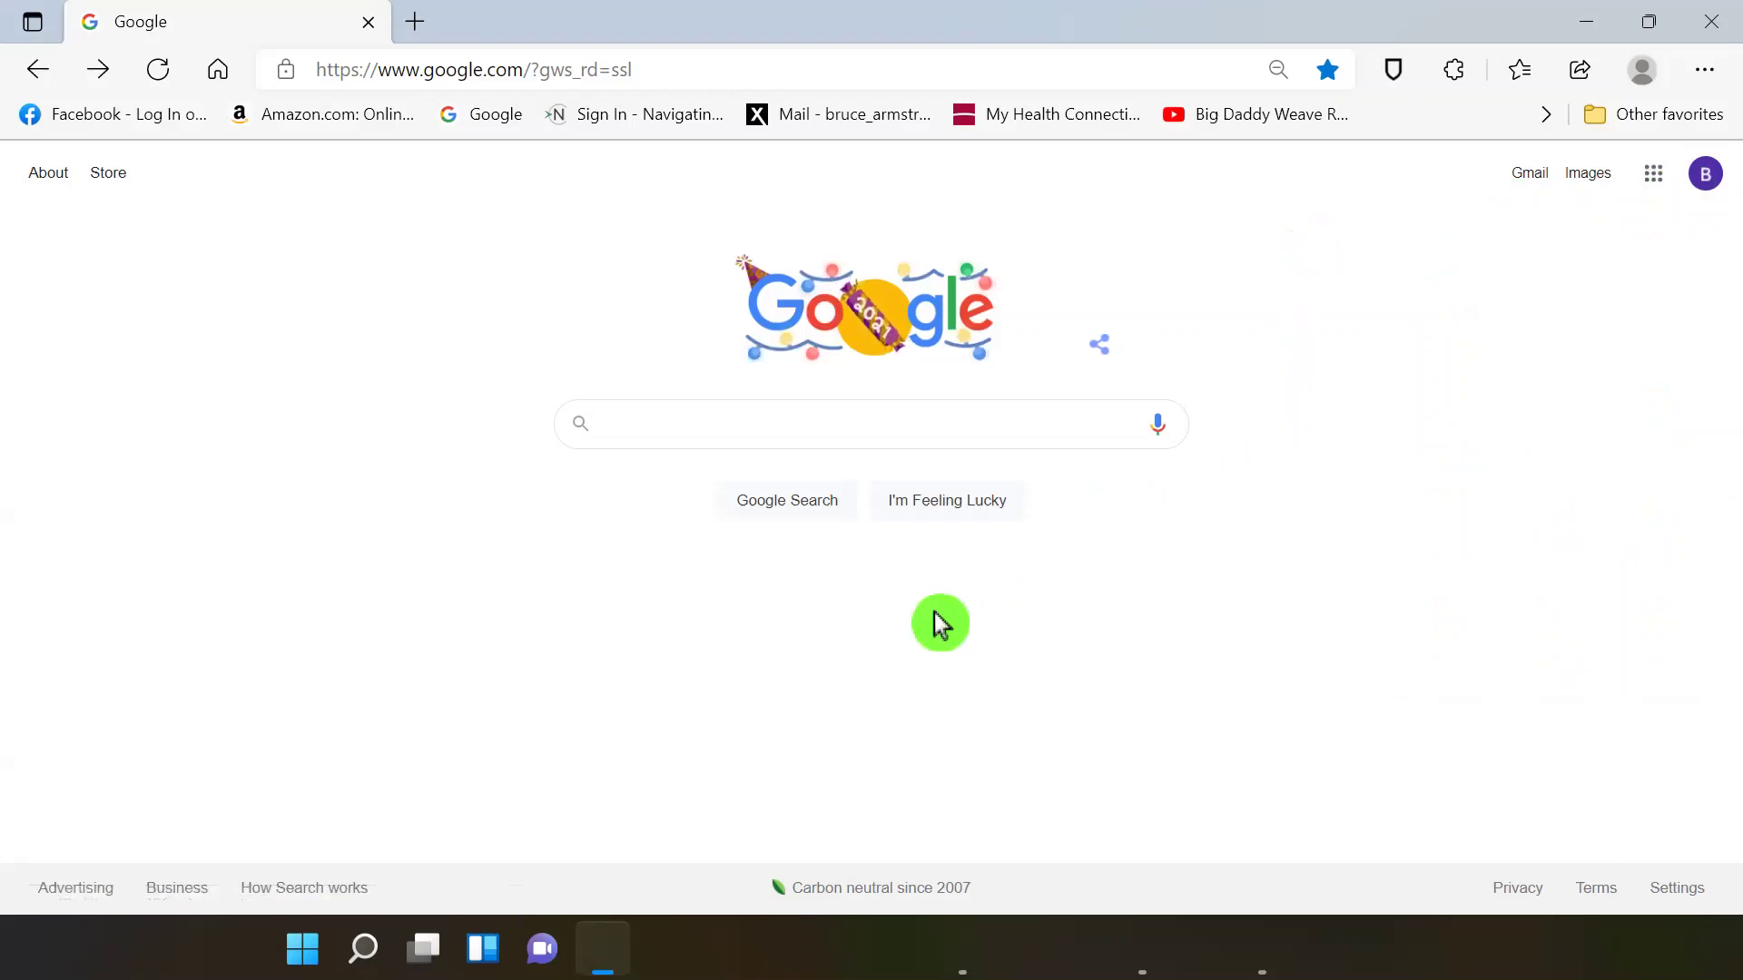